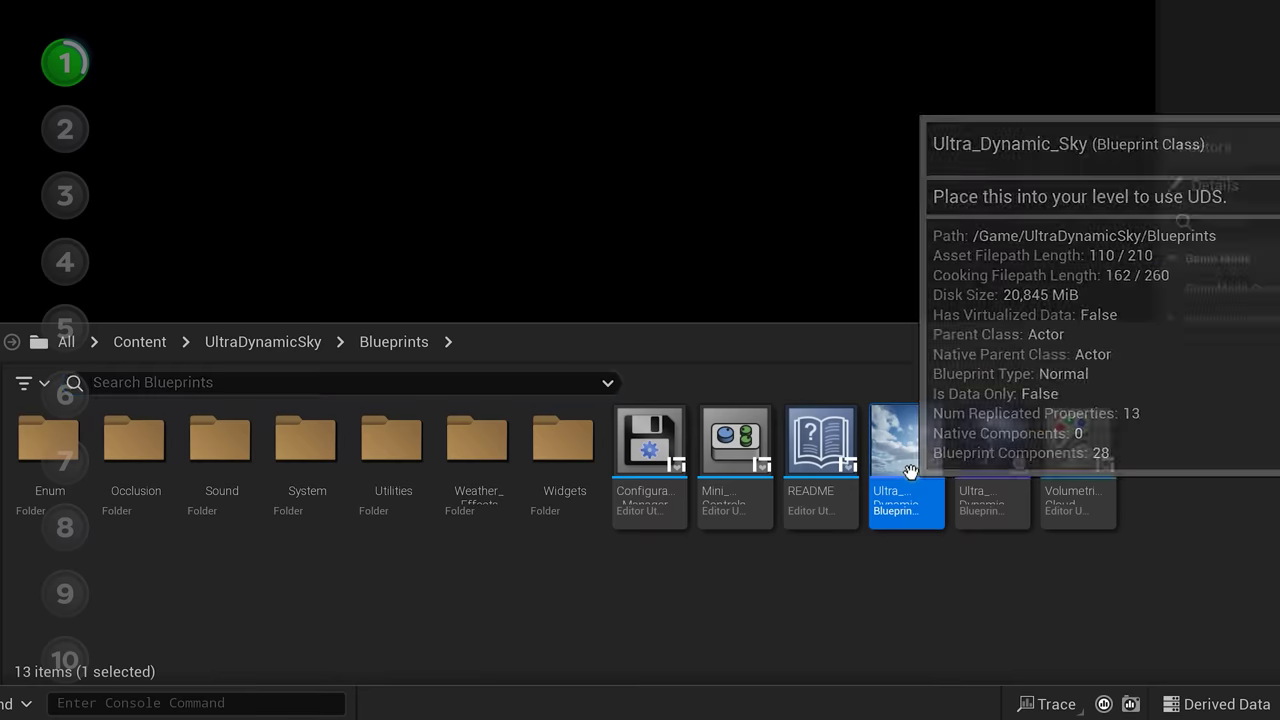
- Place Ultra_Dynamic_Sky in the level and raise its Cloud Coverage
drag(874, 514, 636, 624)
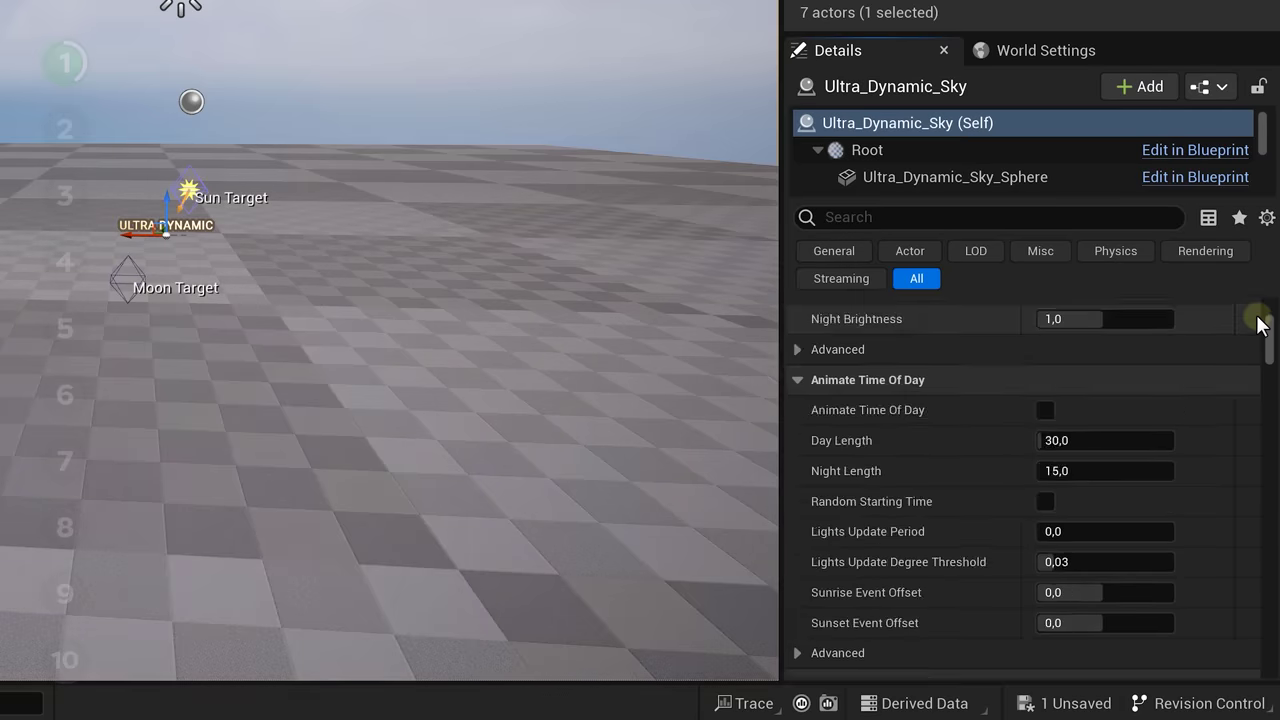
scroll(1257, 320, down, 15)
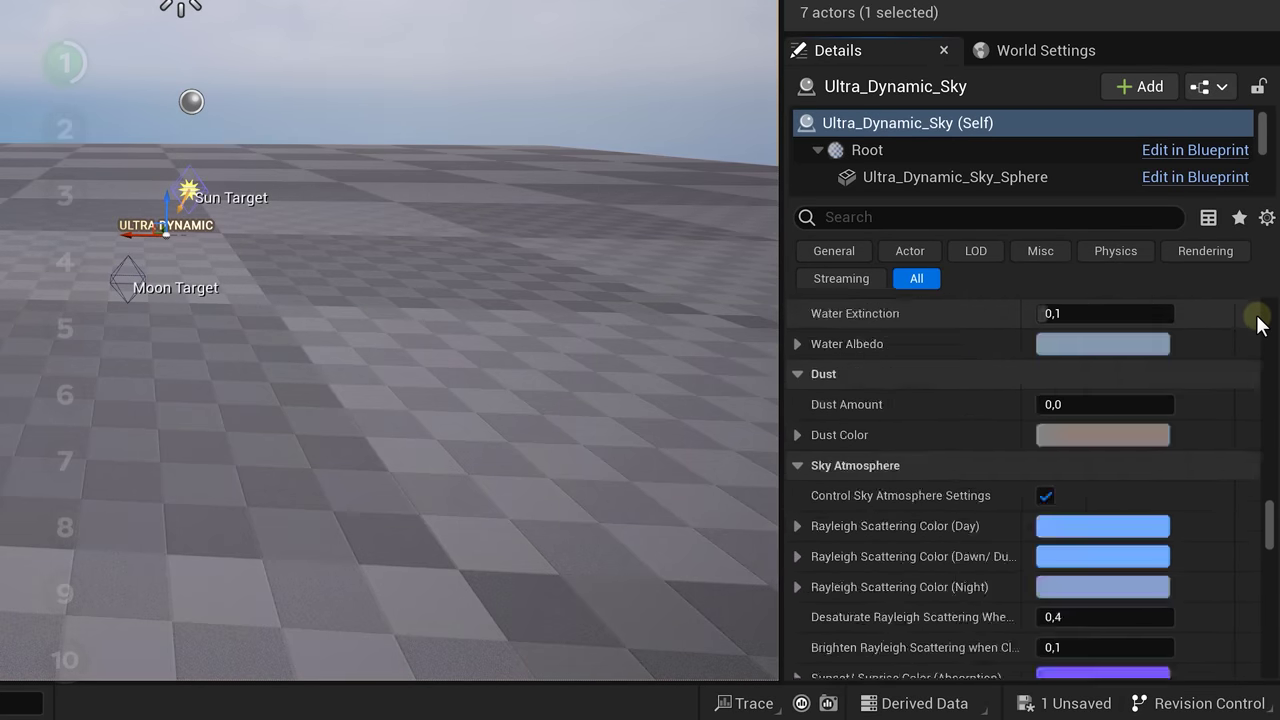
scroll(1257, 320, down, 15)
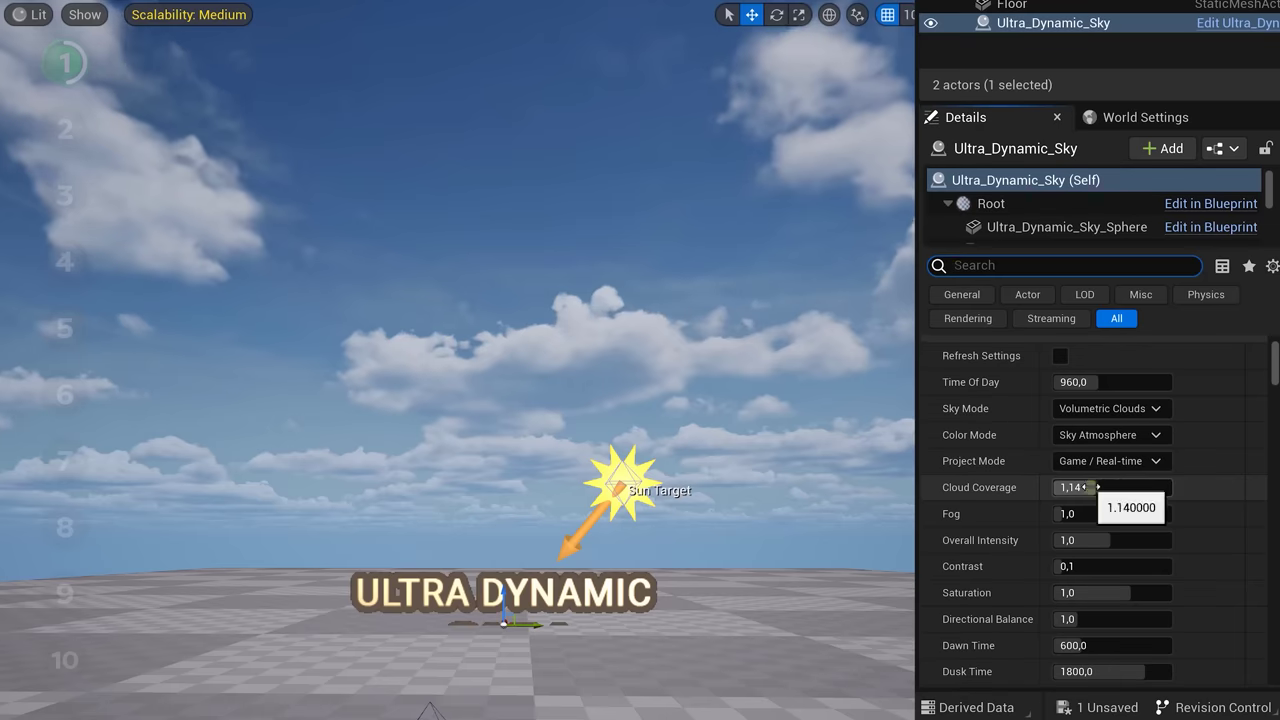
mouse_move(1090, 488)
mouse_down()
mouse_move(1140, 489)
mouse_move(1100, 489)
mouse_up()
- Set Time Of Day to night, add a Gas_Giant planet, and enable Use Auroras
drag(1110, 382, 1222, 407)
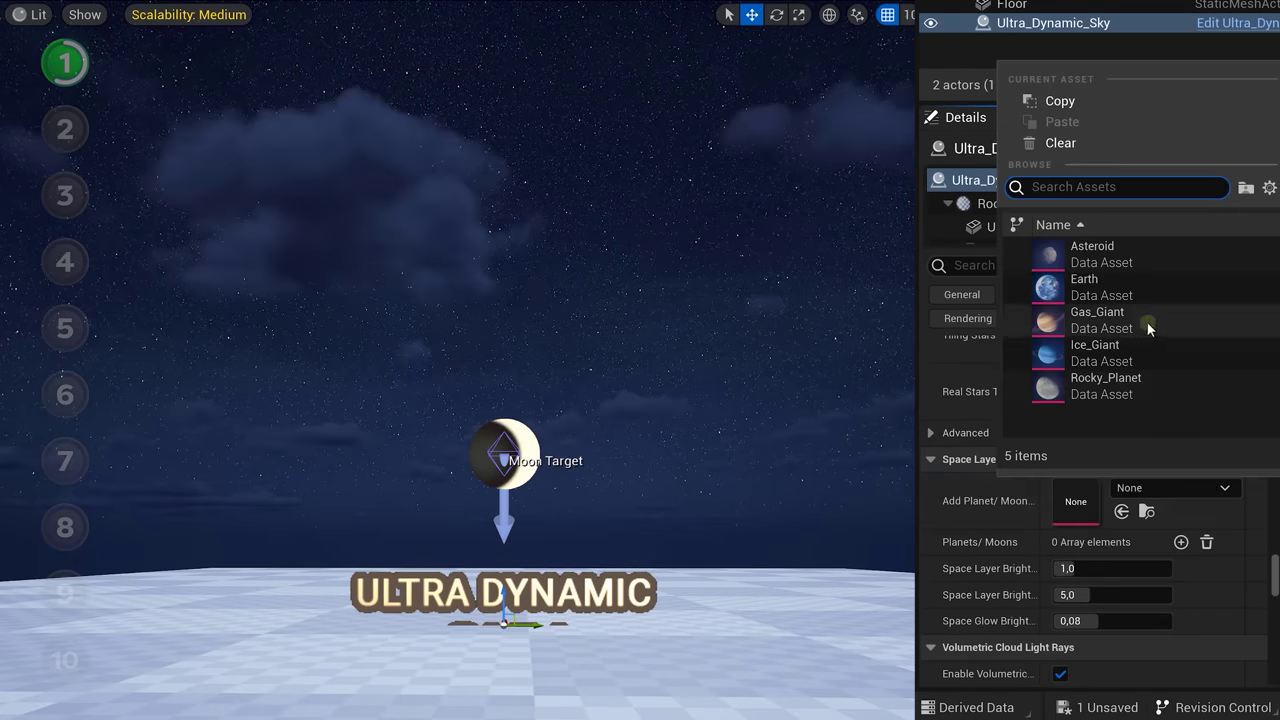
click(1086, 311)
click(1067, 398)
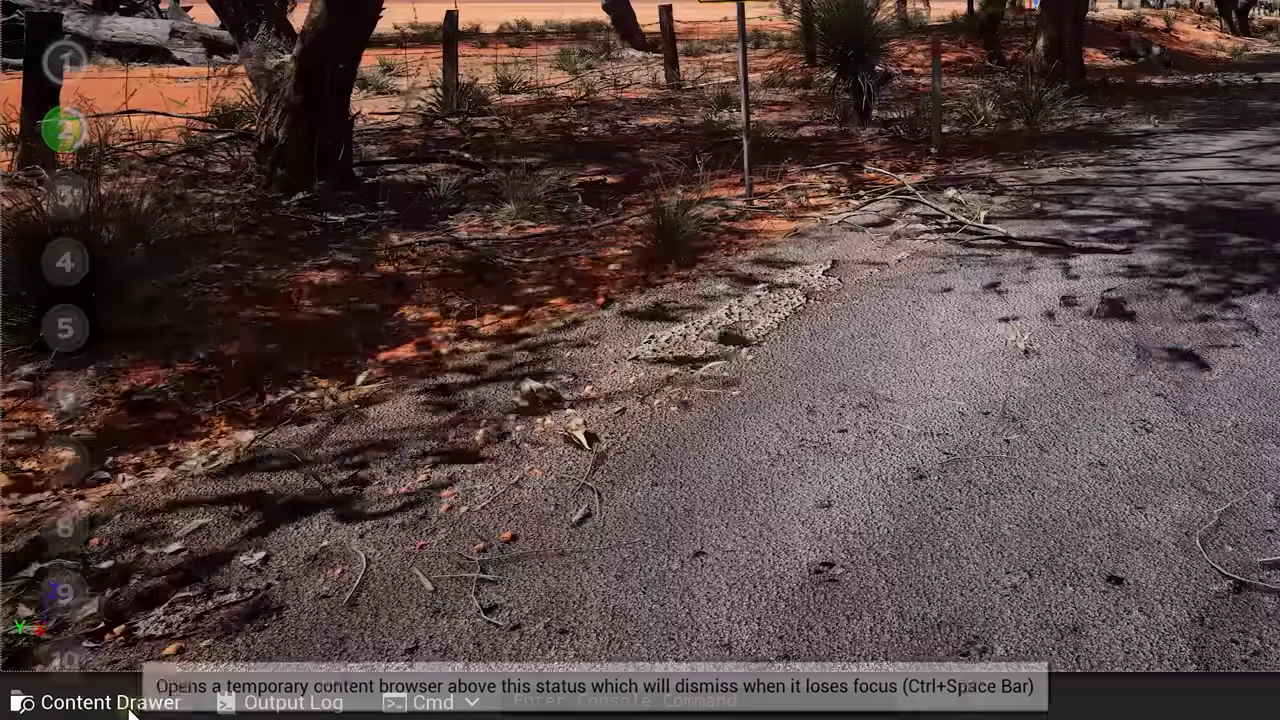
- Set the water material instance's Mask B - Light colour to green
click(145, 703)
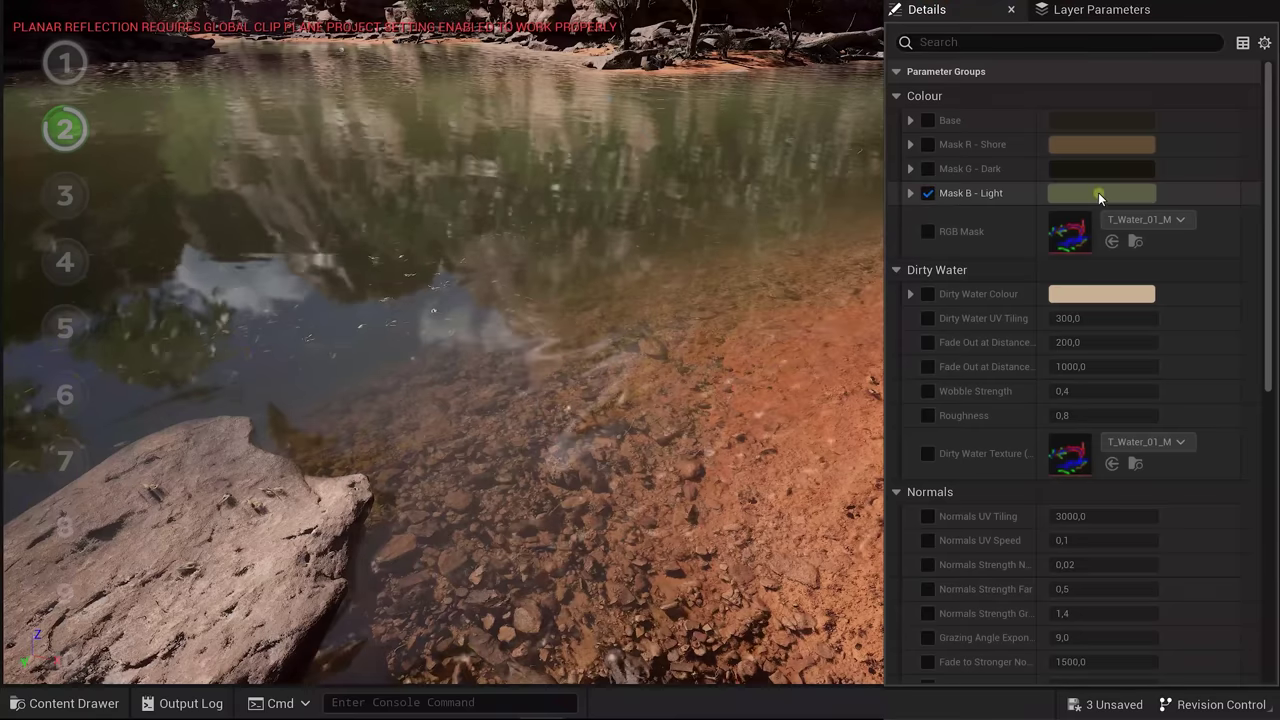
drag(776, 290, 851, 297)
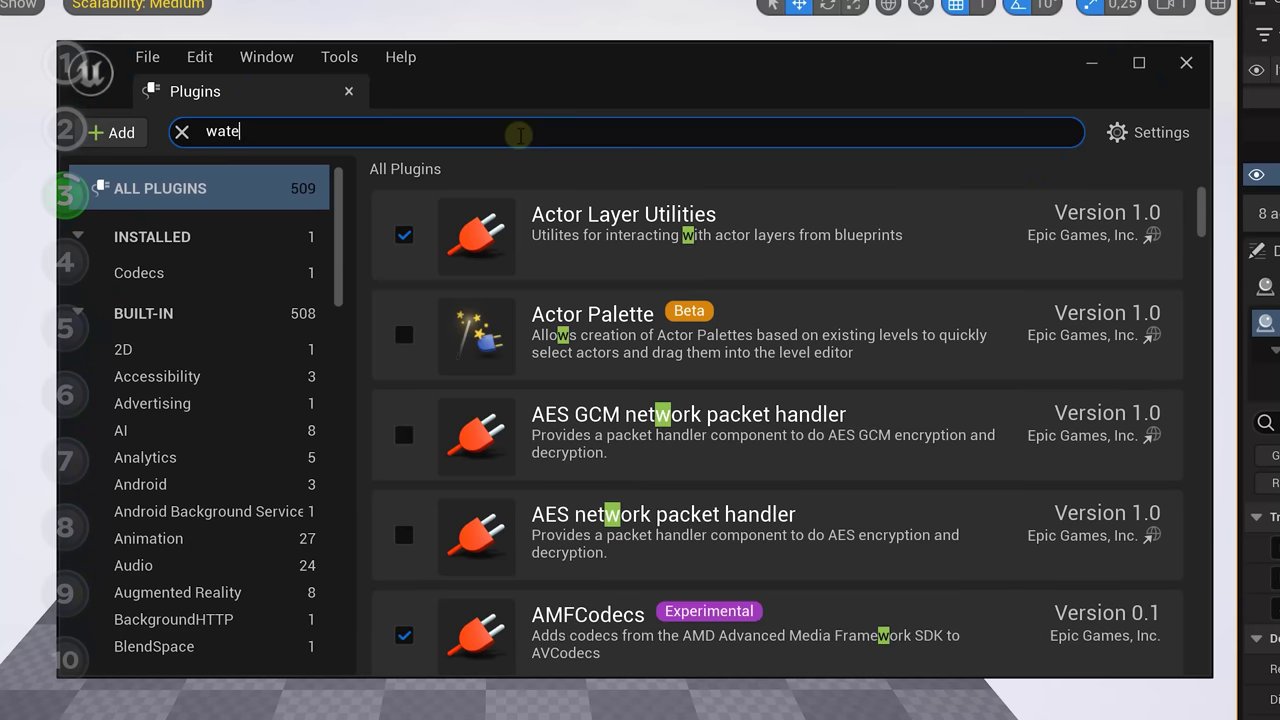
- Show the Ocean System for Rendered Cinematics Marketplace page as pick number 3
text(r)
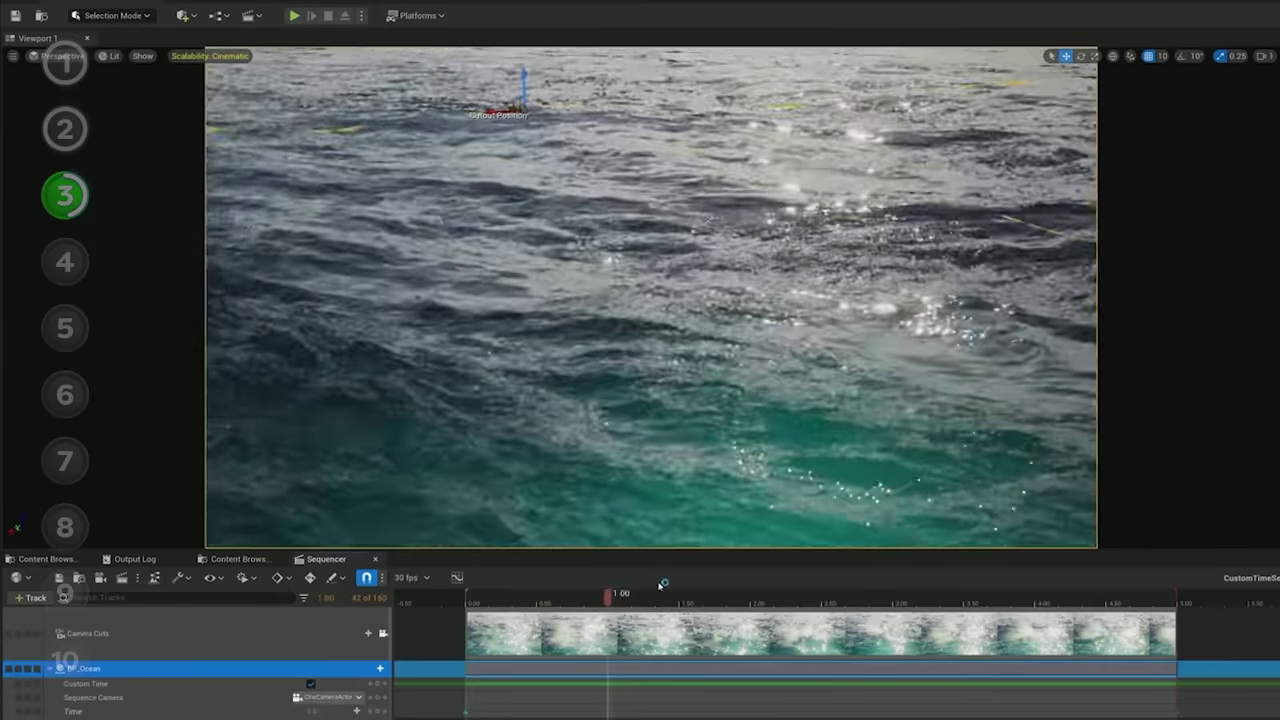
- Scrub the ocean Sequencer playhead to 4.50 to preview waves breaking around the pillar
drag(663, 586, 1122, 608)
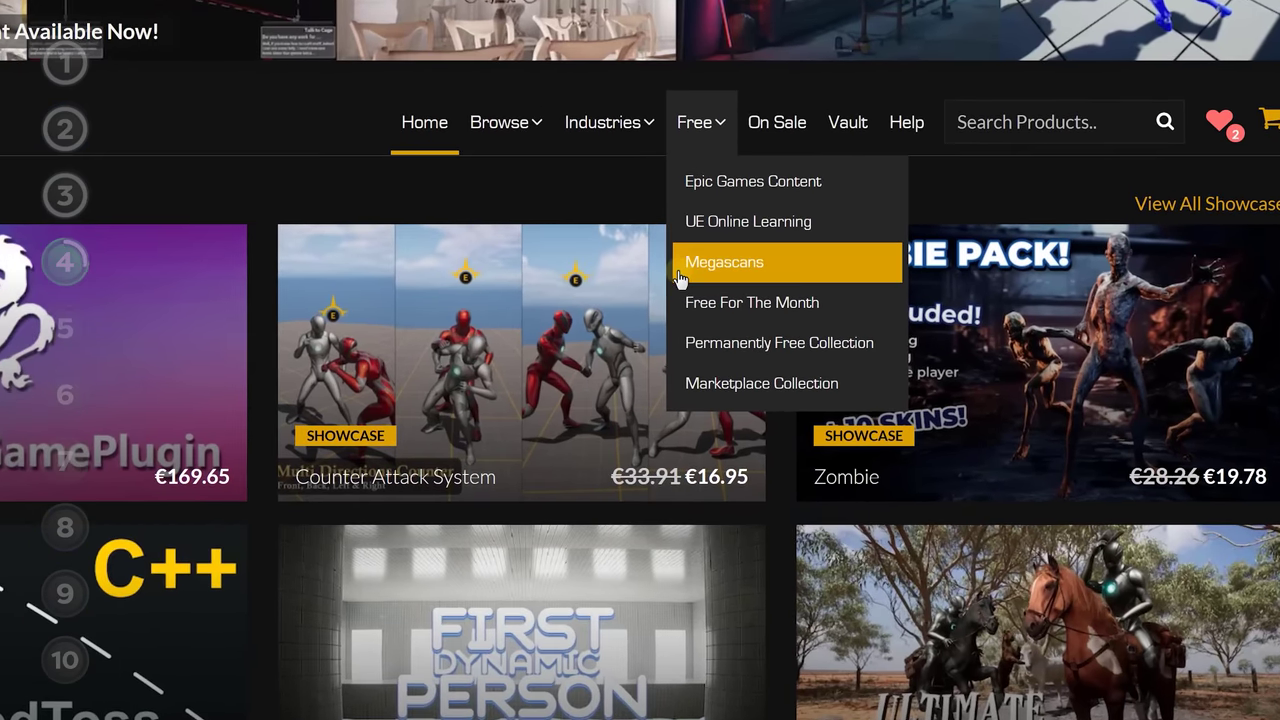
- Choose Megascans from the Marketplace's Free menu
click(724, 262)
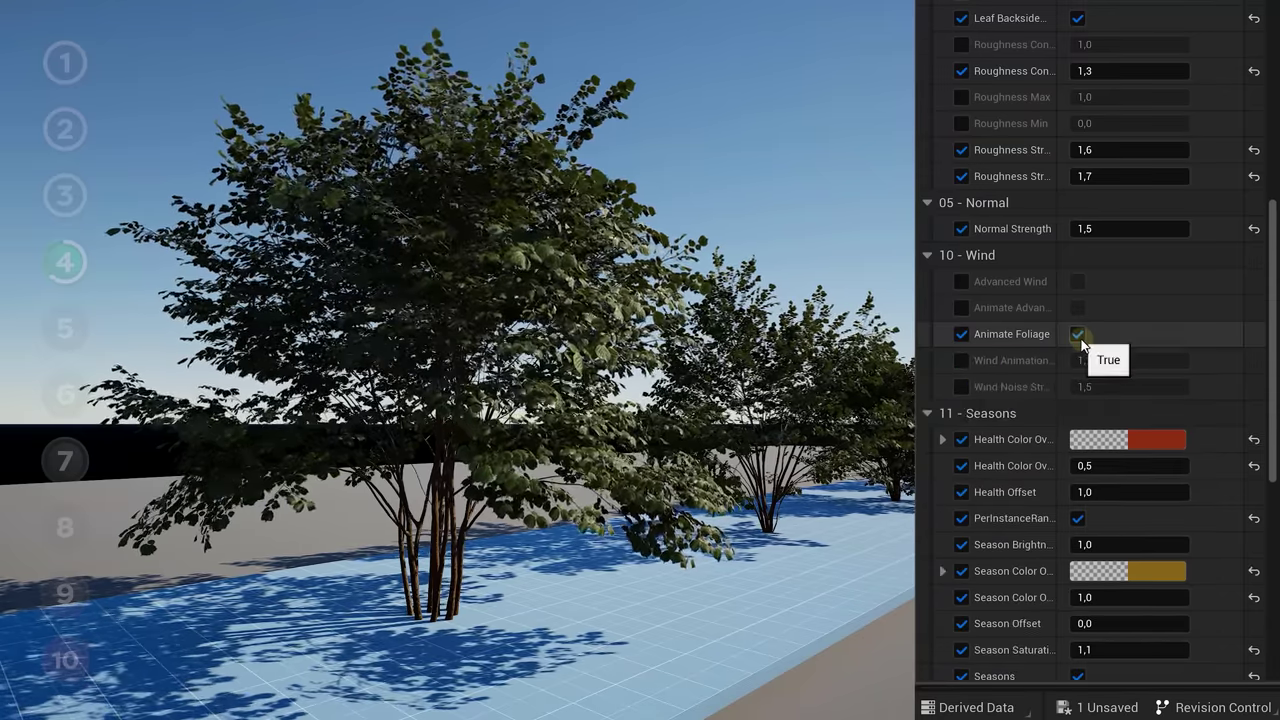
- Enable the Winter parameter under Seasons in the foliage material, keeping Animate Foliage on
scroll(1091, 545, down, 3)
click(1079, 549)
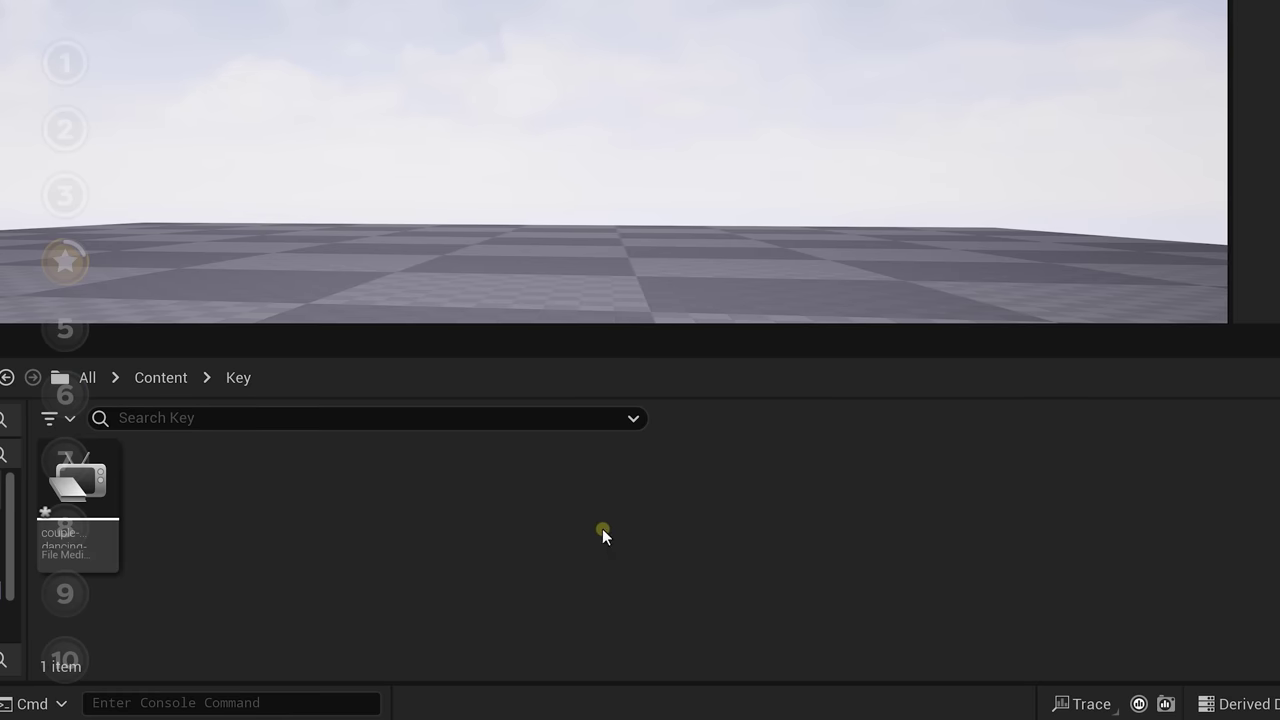
- Create a Media Player asset in the Key folder via Media > Media Player
right_click(603, 530)
mouse_move(766, 437)
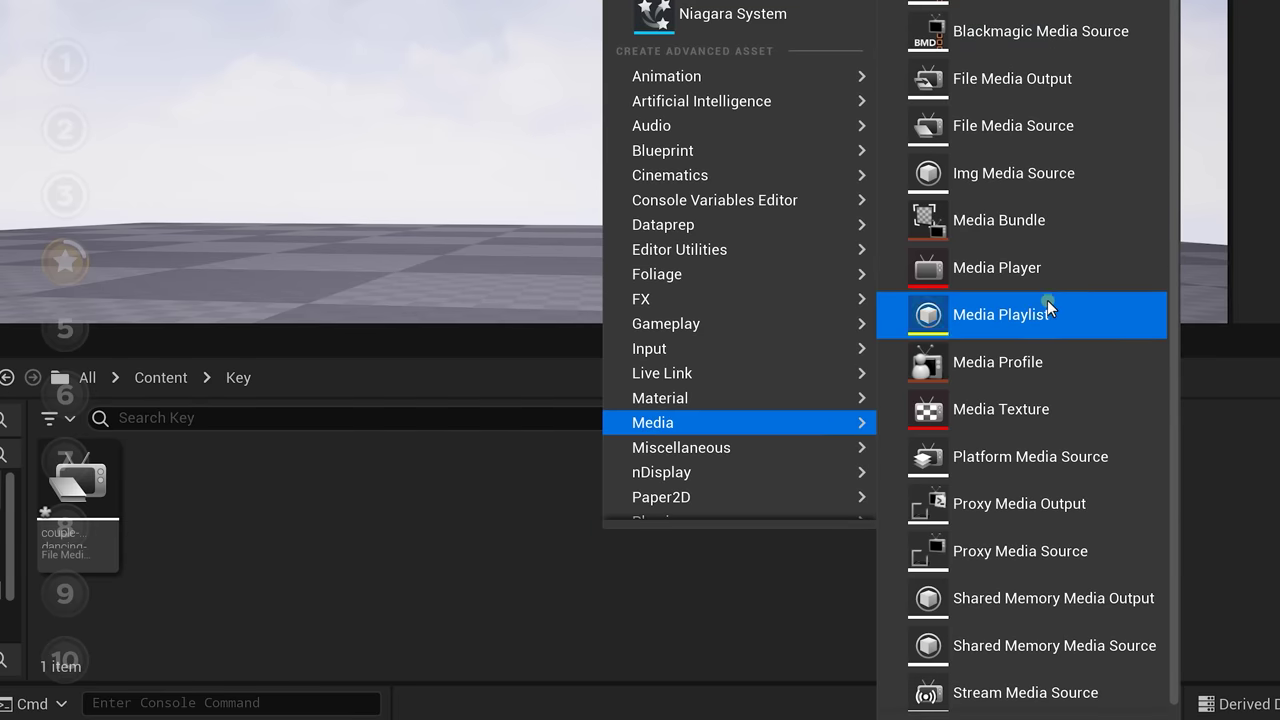
click(1034, 265)
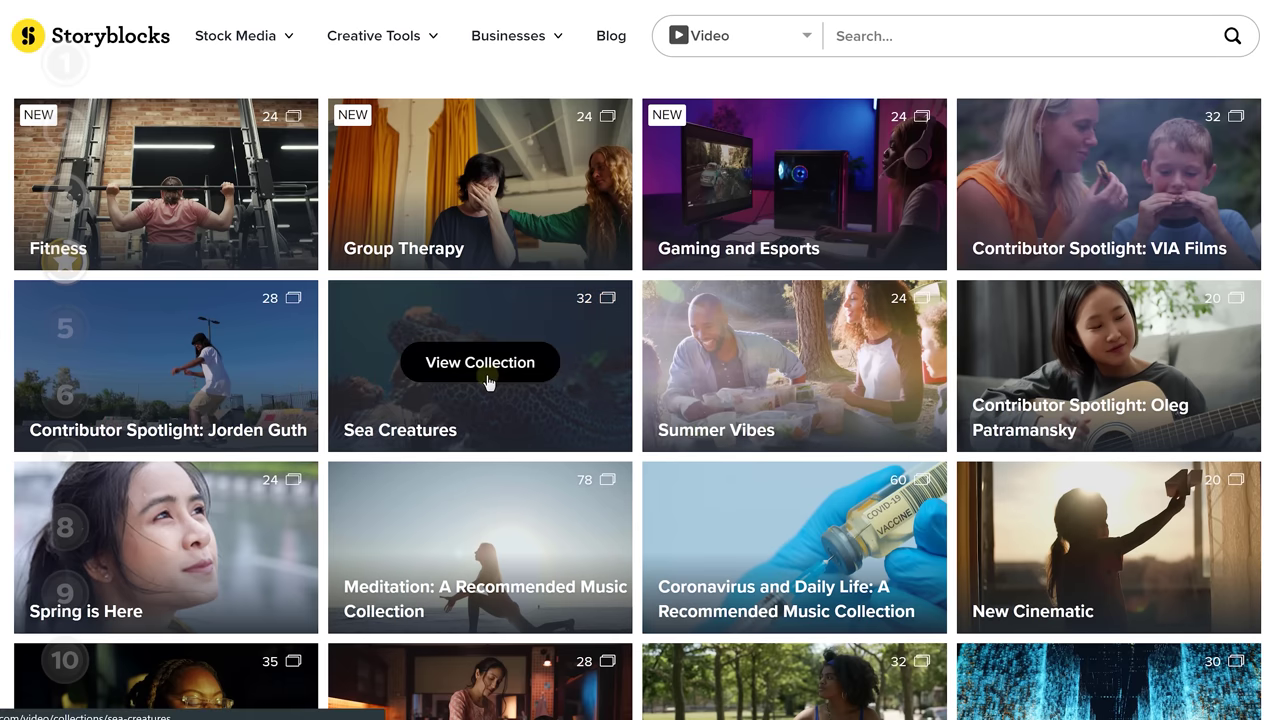
- Open the Sea Creatures collection and browse its stock clips and video templates
click(487, 377)
scroll(487, 377, down, 5)
scroll(640, 400, down, 3)
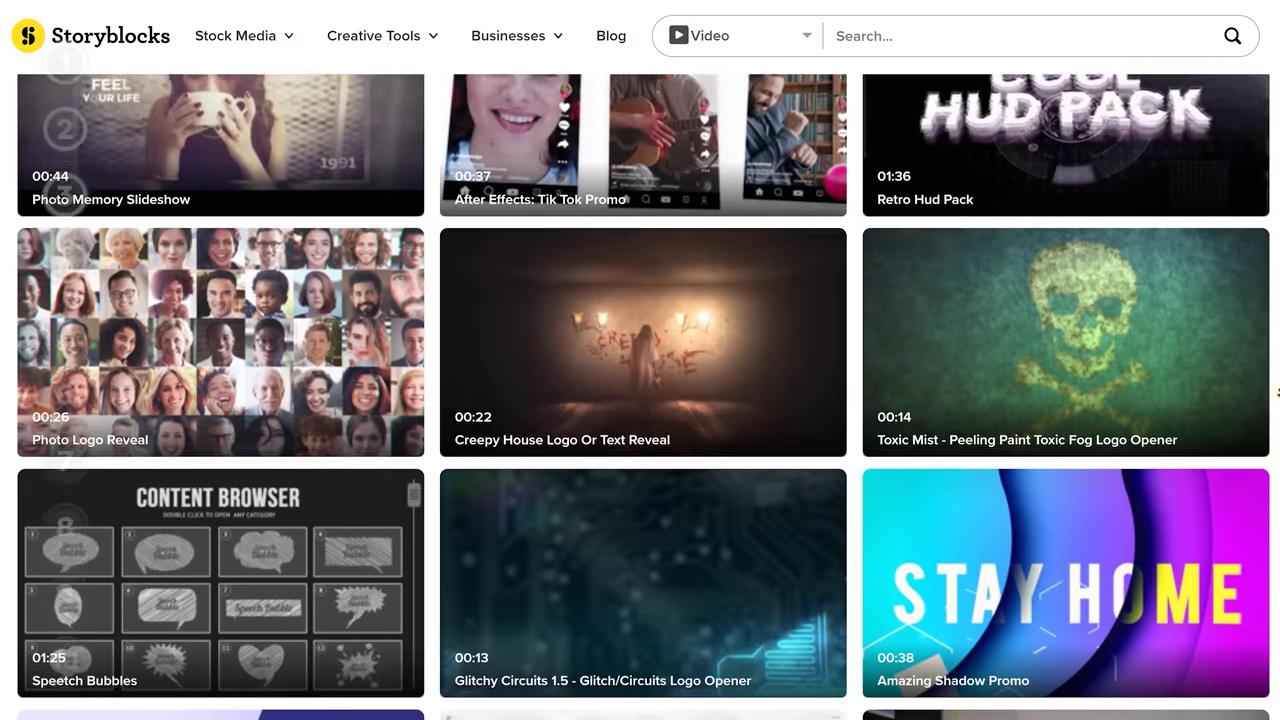
scroll(1278, 393, down, 7)
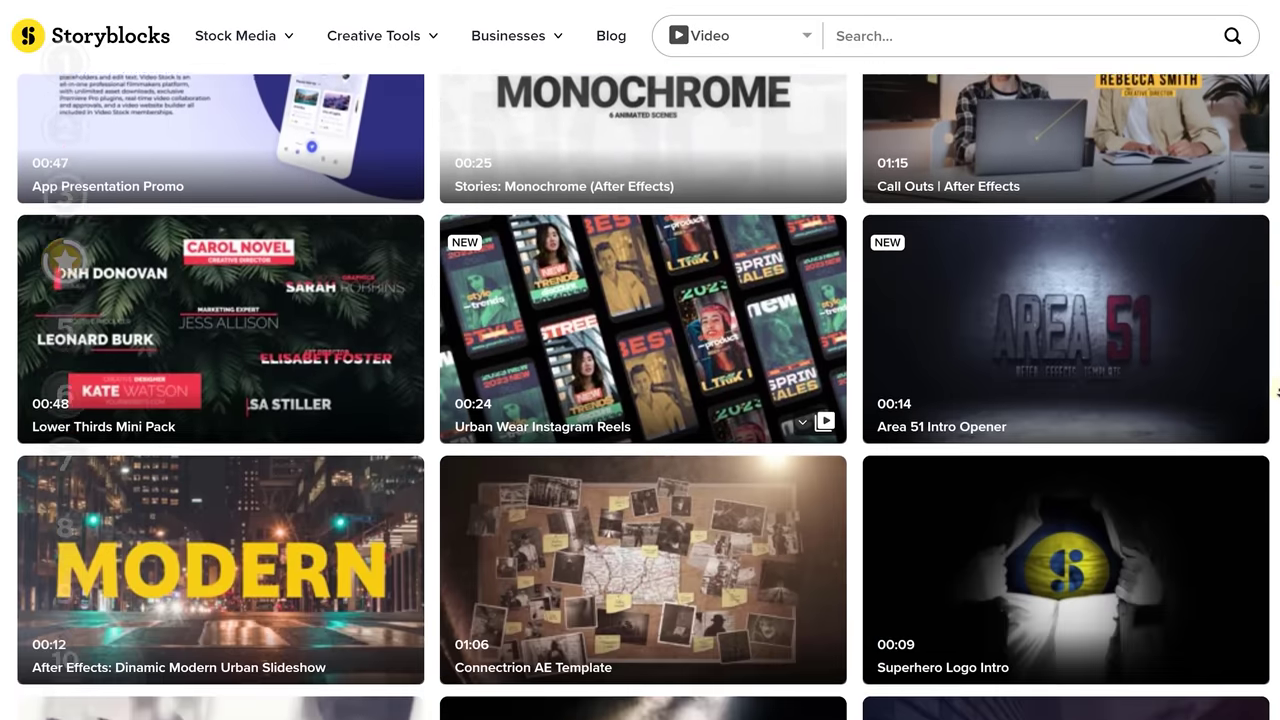
scroll(1278, 393, down, 2)
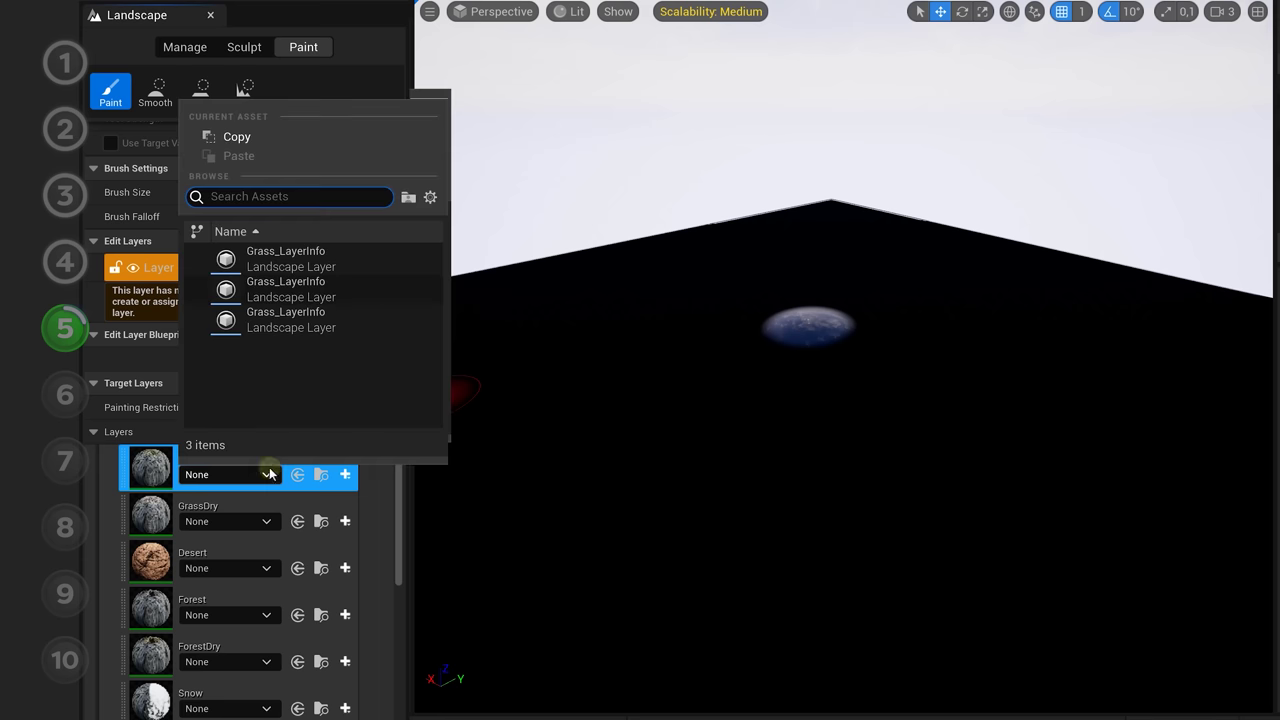
- Assign Grass_LayerInfo to the landscape, then sculpt with the Brushify_Tropical_01 Blueprint brush
click(345, 291)
click(245, 130)
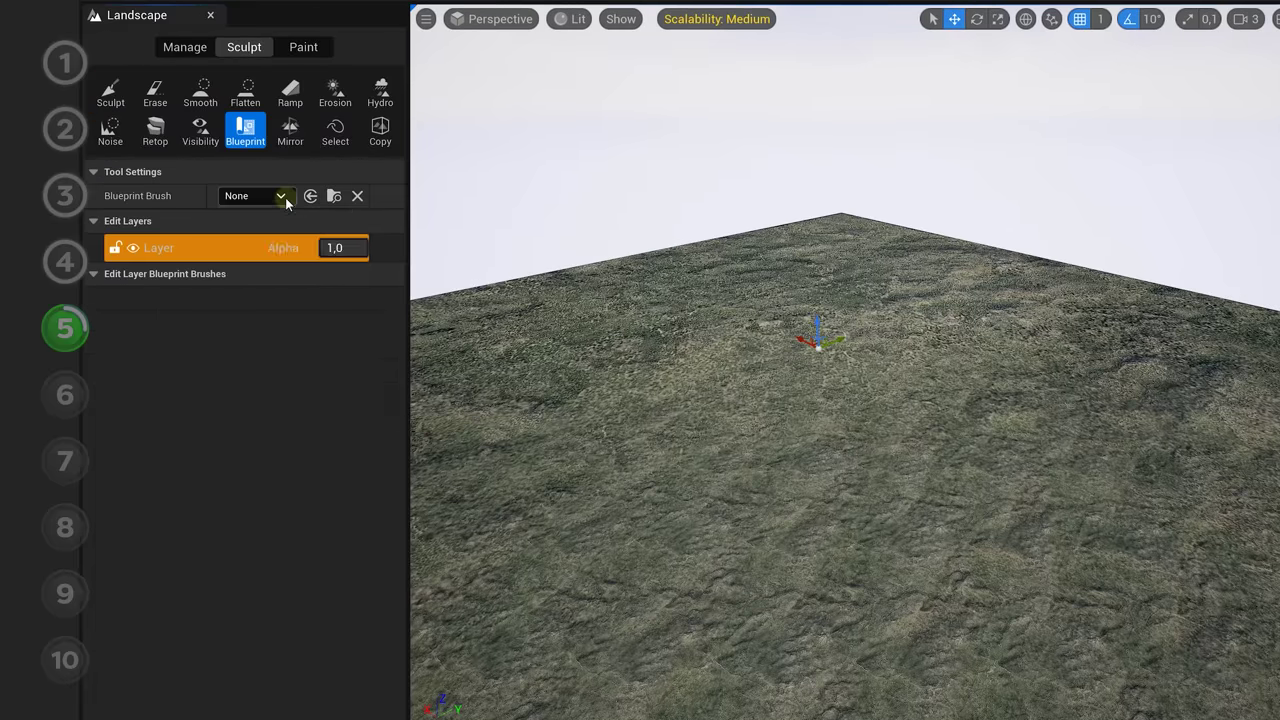
click(283, 196)
click(310, 484)
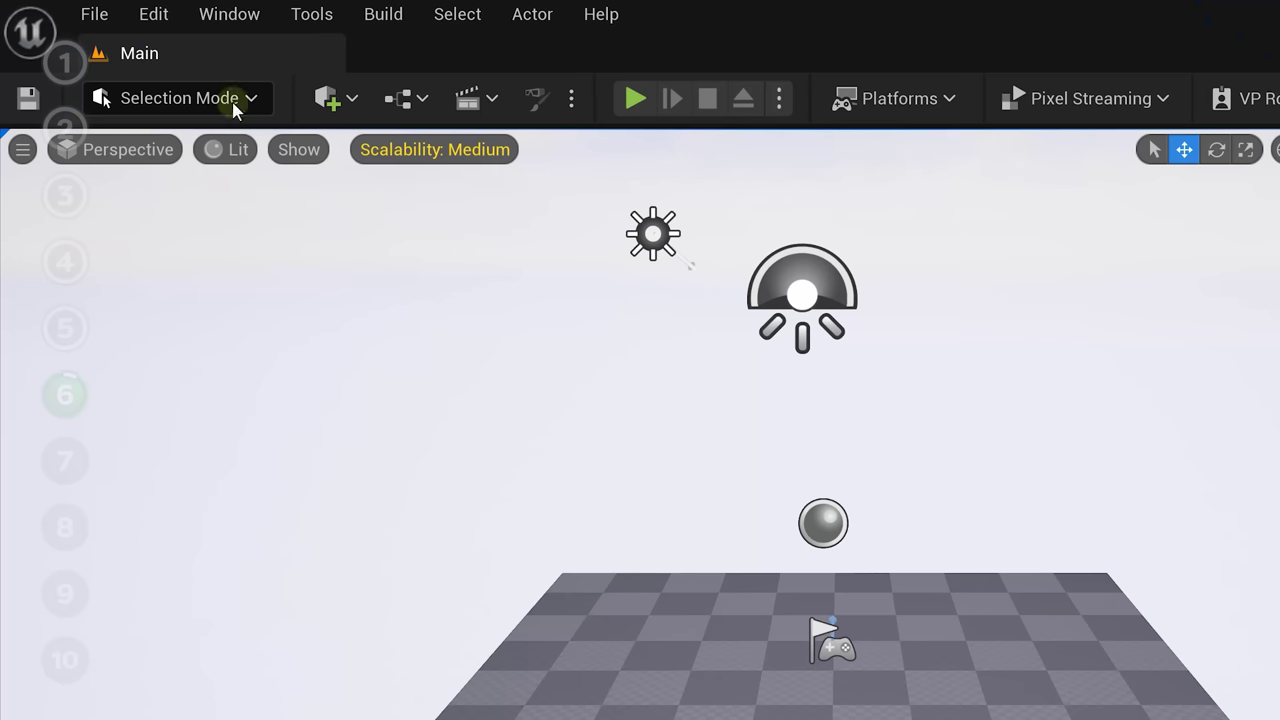
- Find the modeling plugin in Plugins and switch the editor into Modeling mode
click(172, 16)
click(282, 425)
text(modeling)
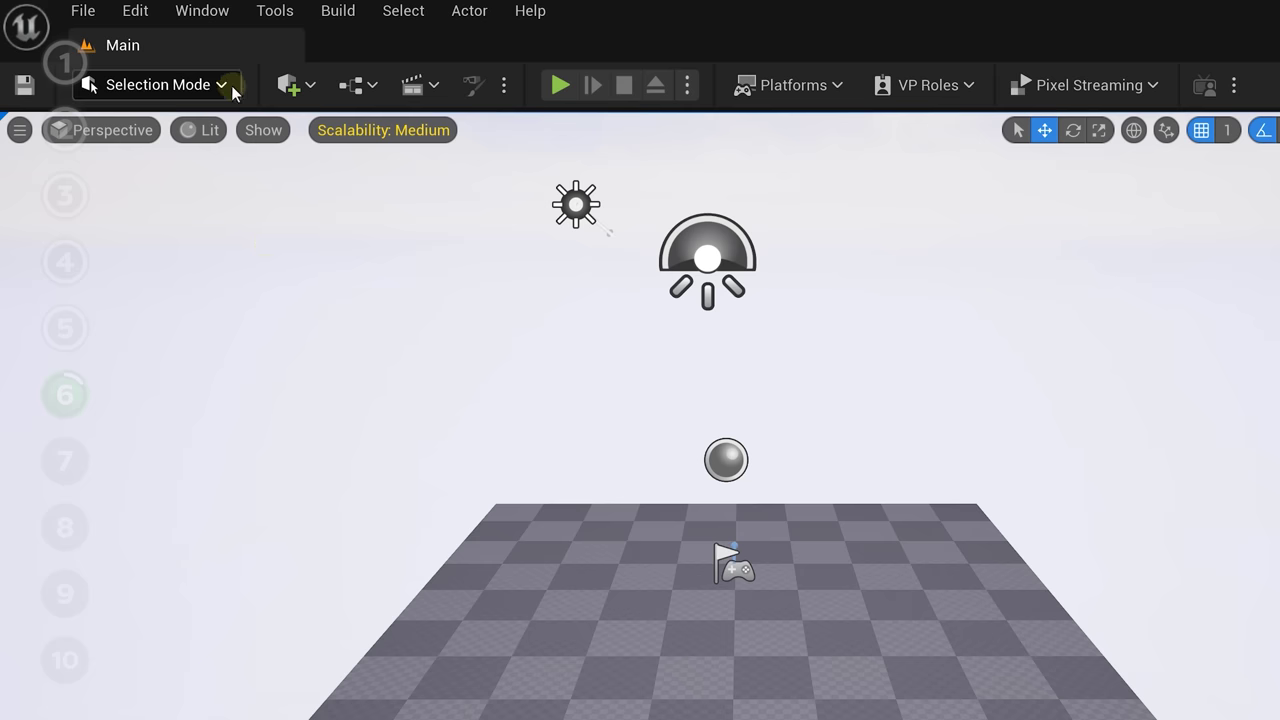
click(222, 86)
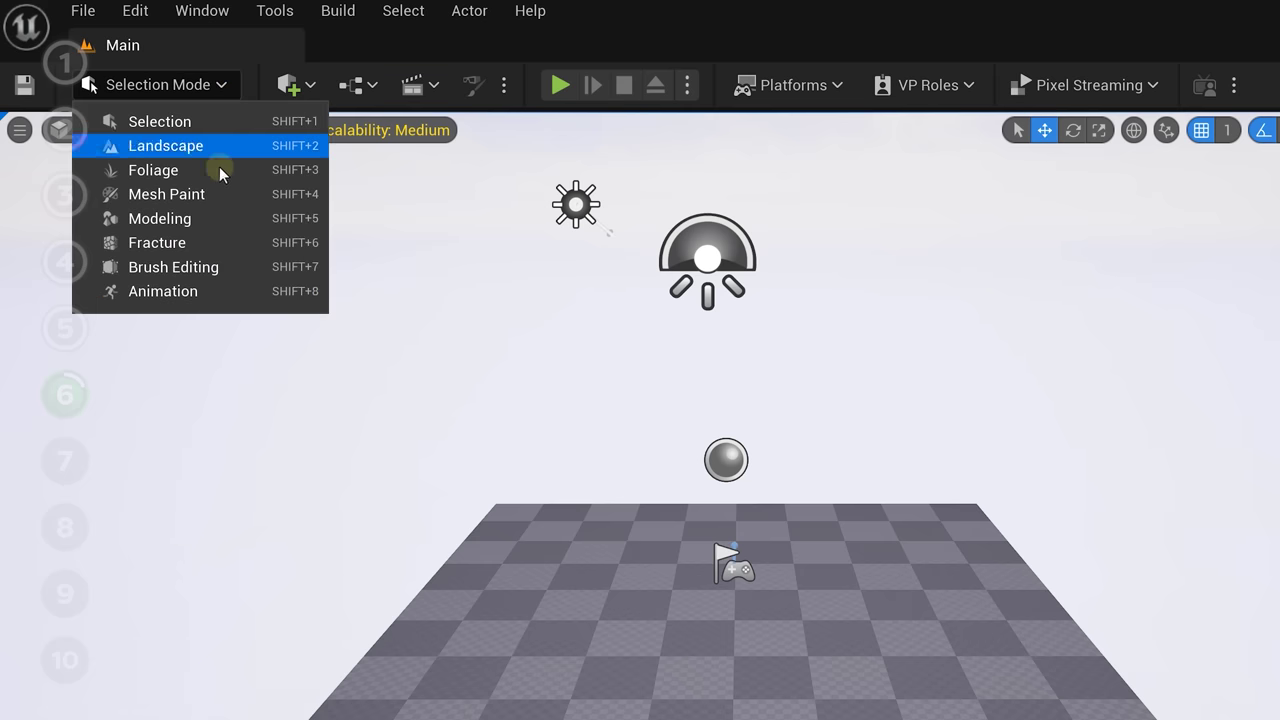
click(216, 228)
- Give the terrain displacement Displace Intensity 40 and Subdivisions 8
scroll(250, 140, down, 5)
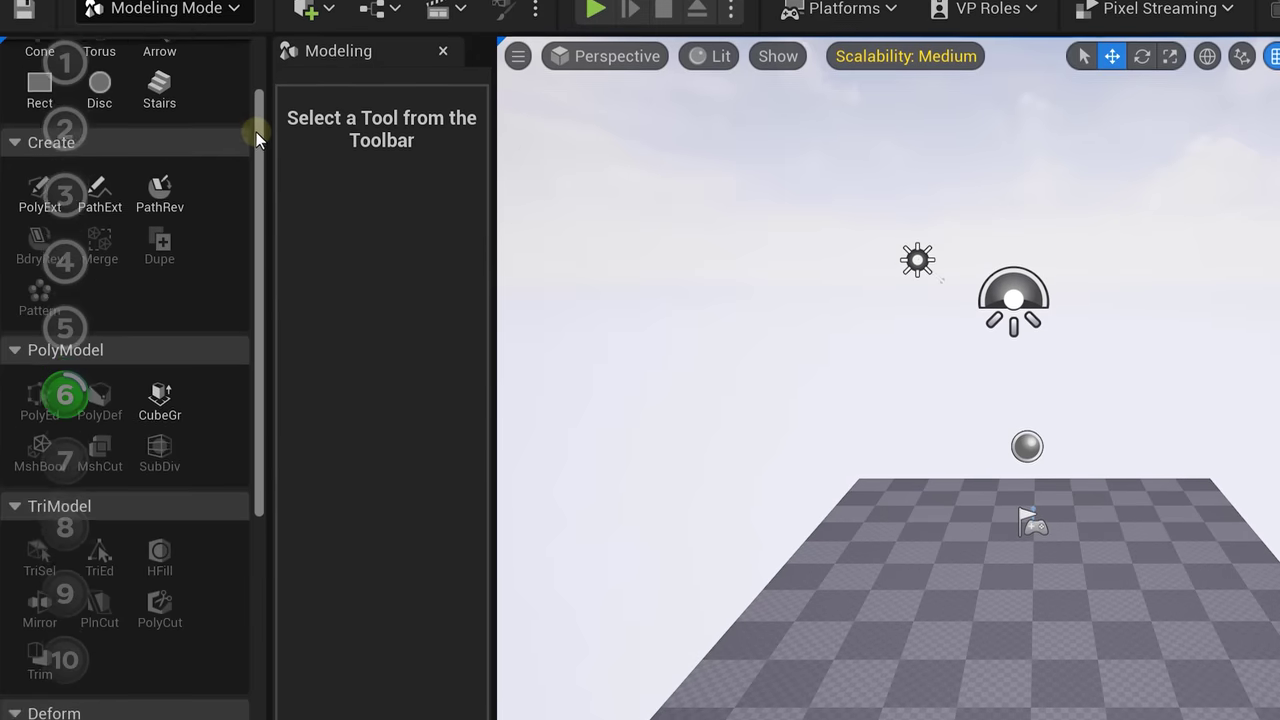
scroll(244, 156, down, 10)
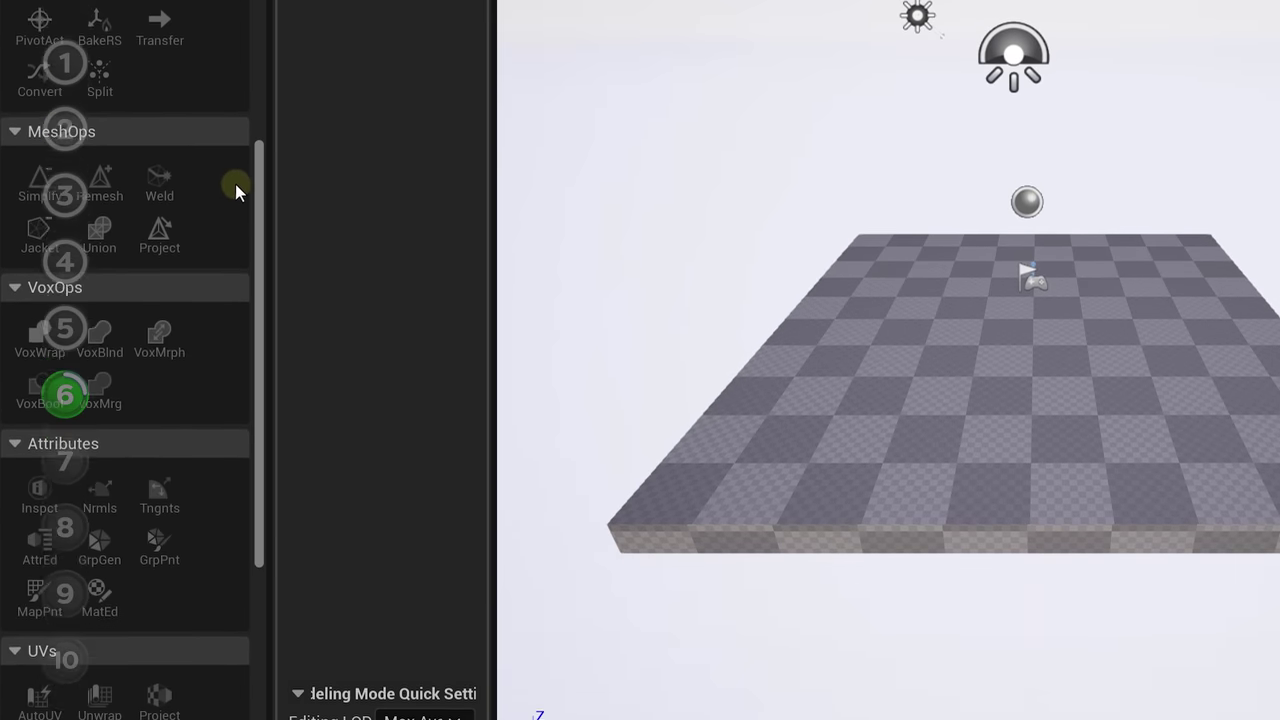
scroll(227, 225, down, 4)
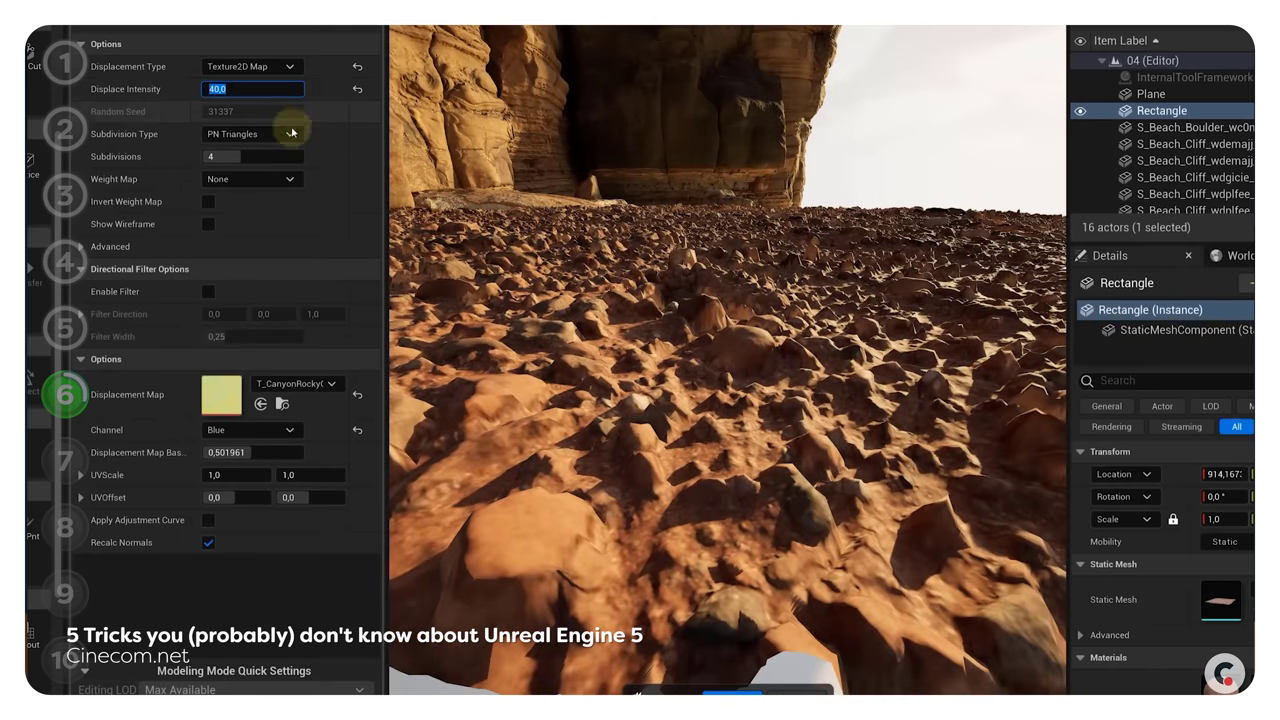
click(262, 156)
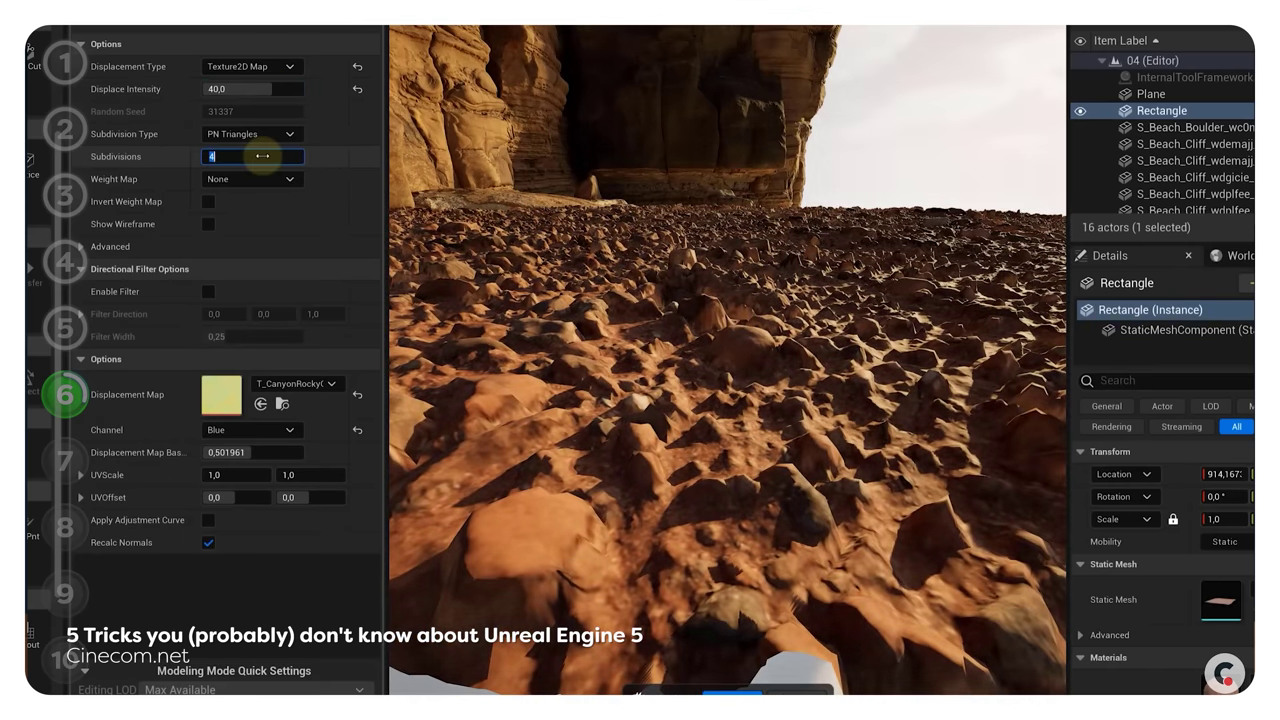
key(Return)
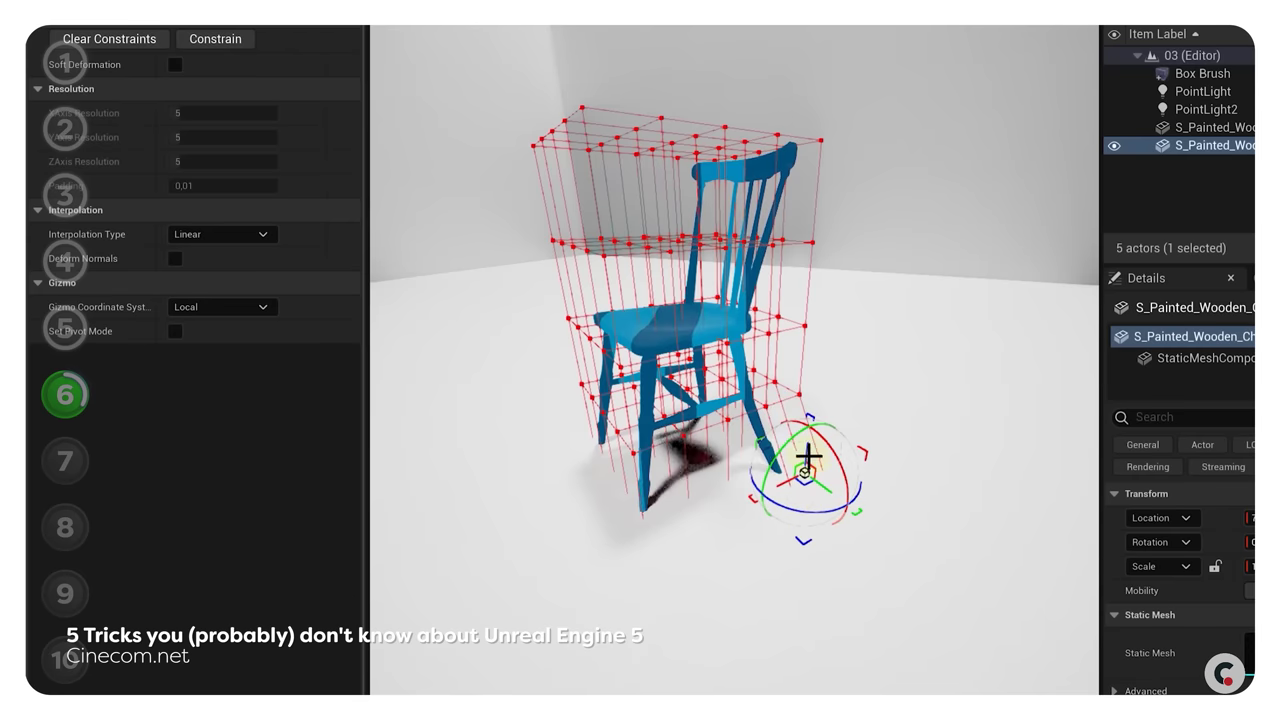
- Pull the chair's lattice points up, stand the cut plane upright, and search plugins for 'datasmith'
drag(808, 457, 809, 414)
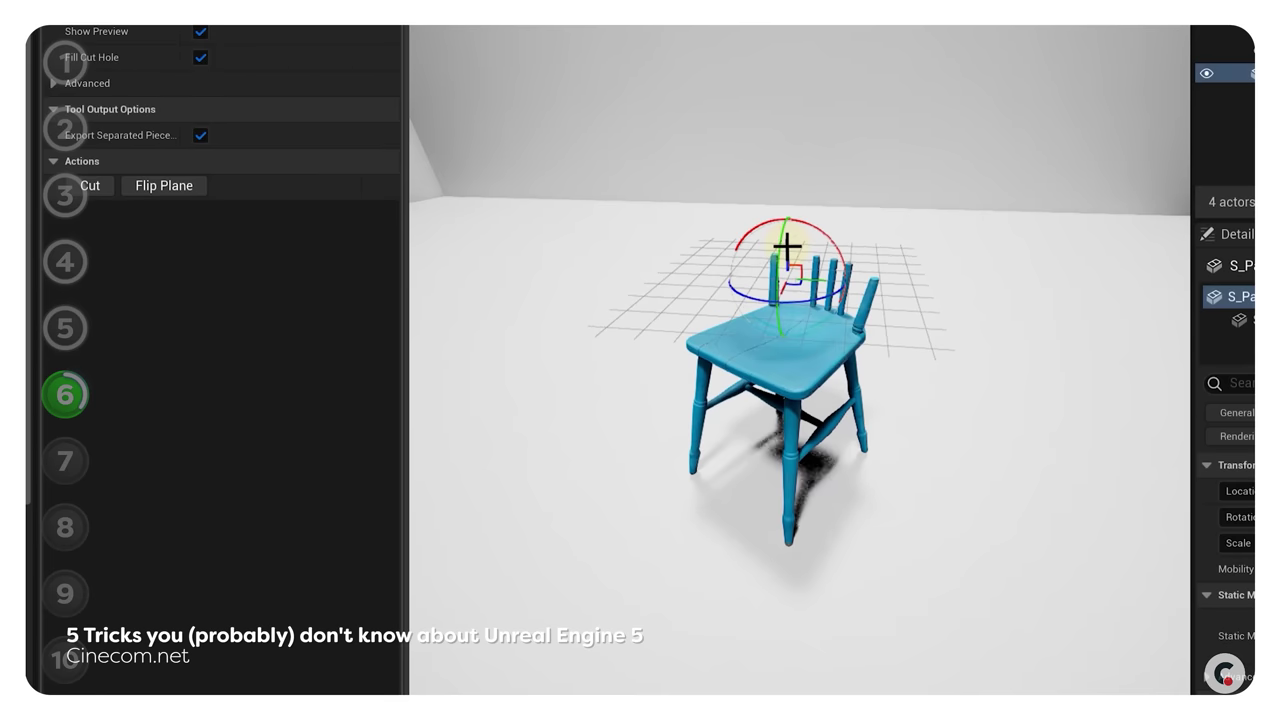
drag(787, 246, 782, 183)
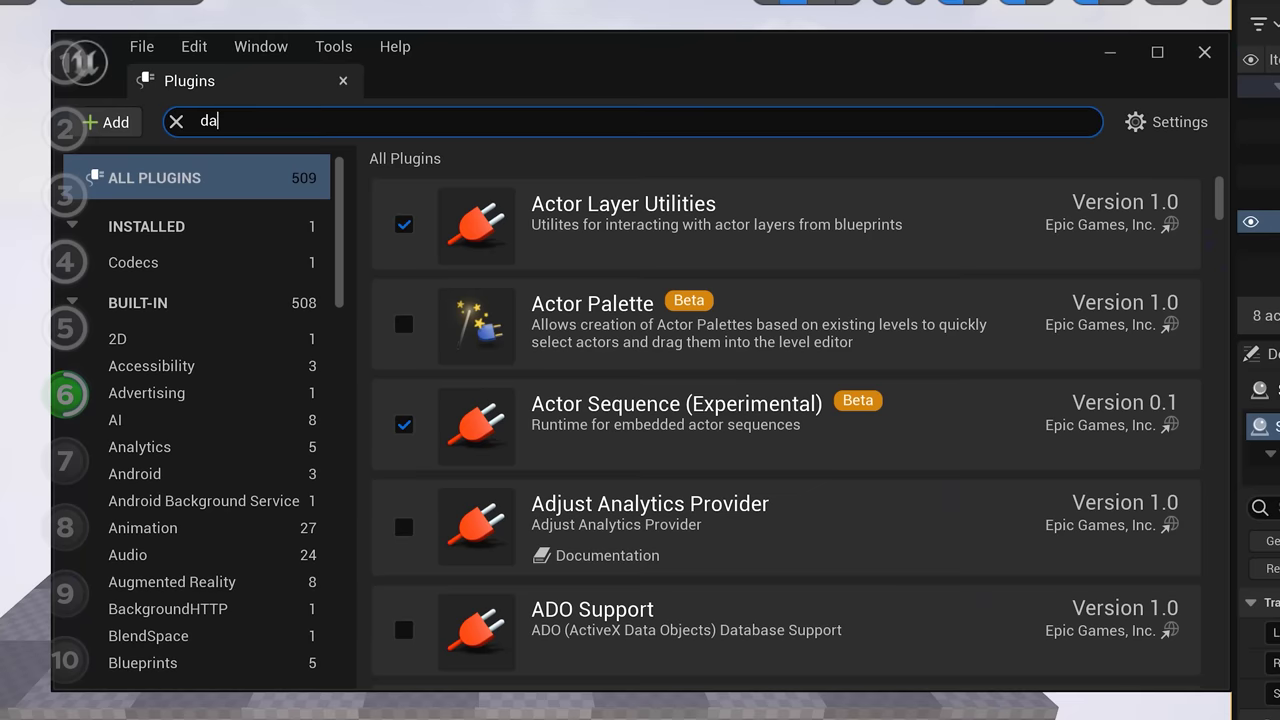
text(tasmith)
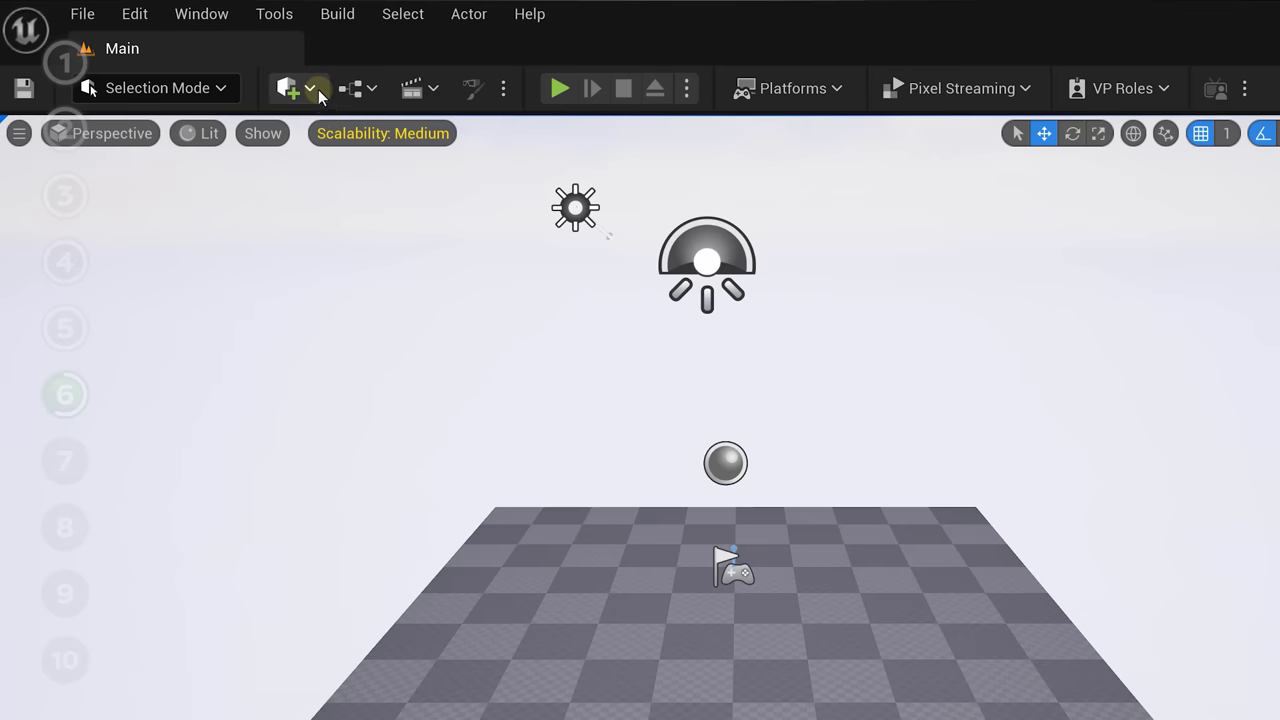
- Import the Kitchen Asset Pack Cinema 4D file into the level through Datasmith File Import
click(290, 88)
mouse_move(434, 282)
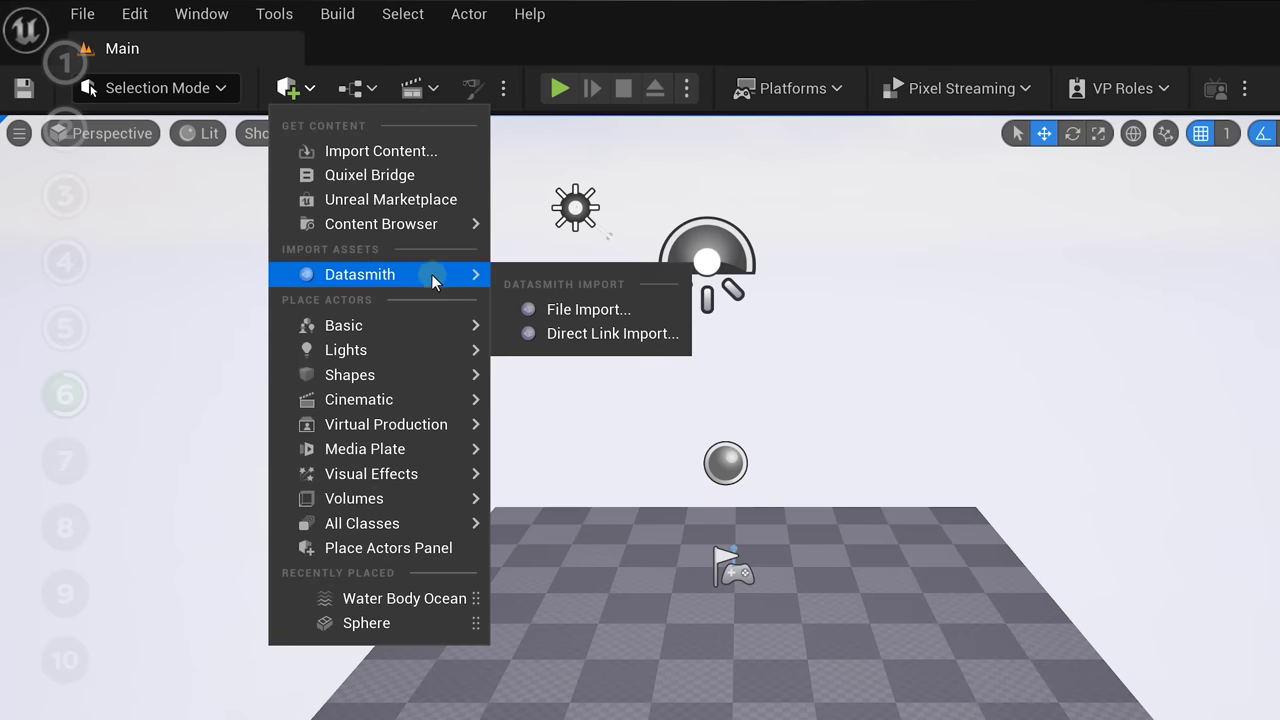
click(667, 312)
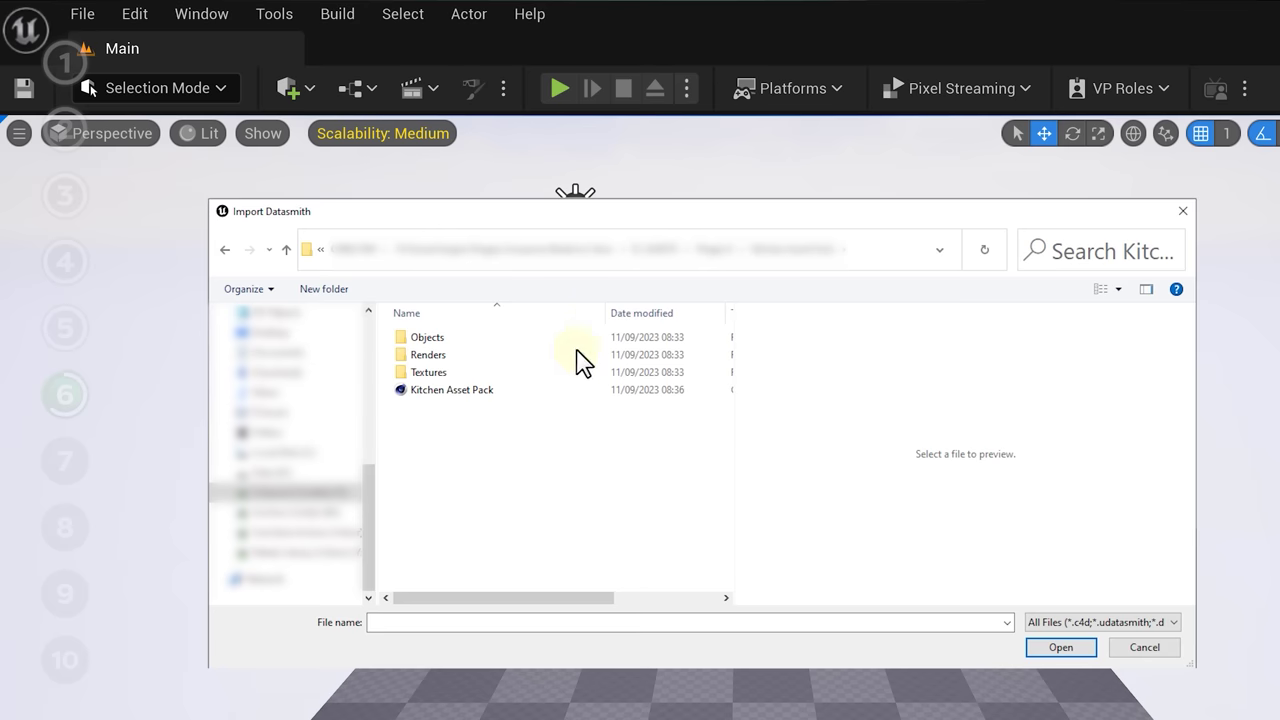
click(552, 395)
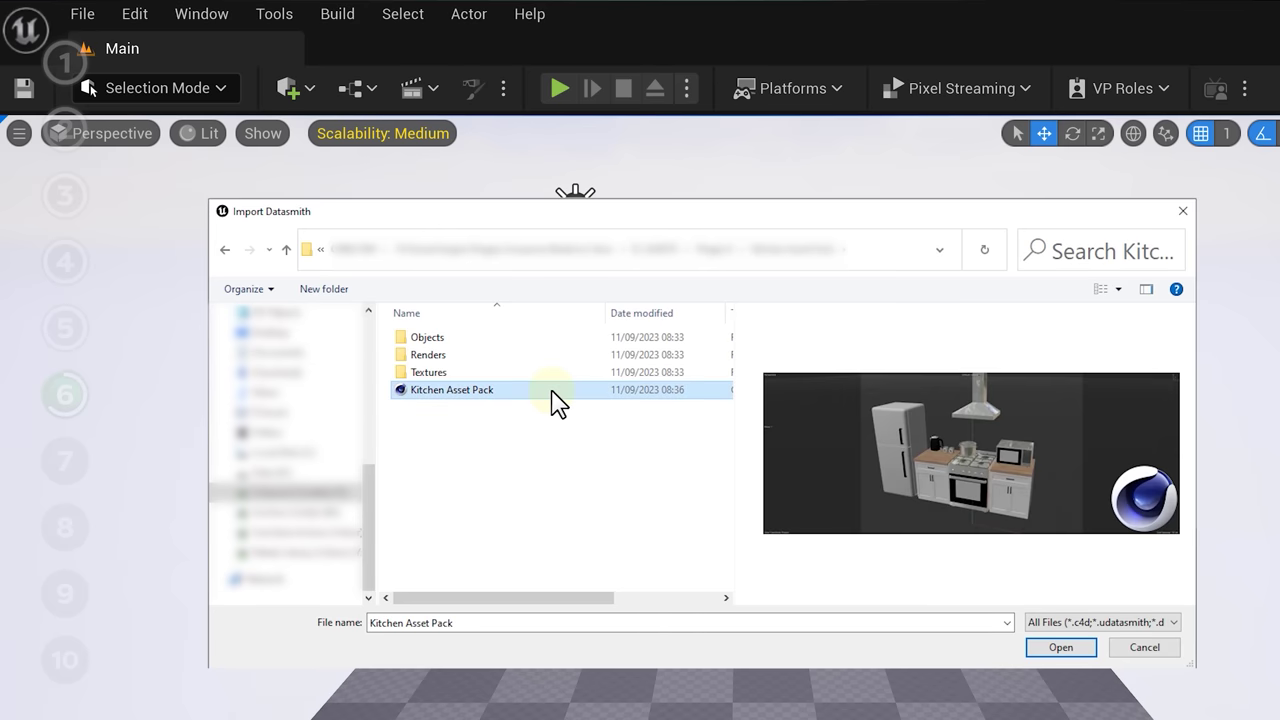
click(1061, 647)
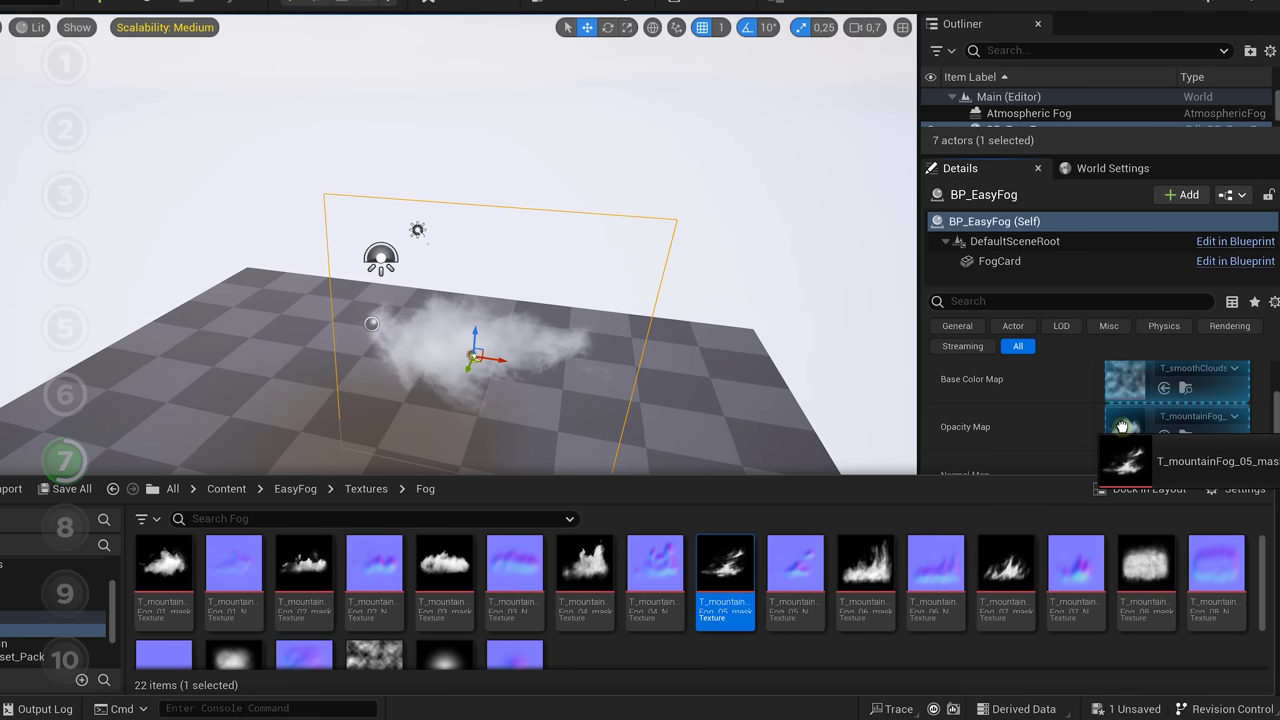
- Assign a T_mountainFog mask texture as BP_EasyFog's Opacity Map
drag(1122, 427, 1124, 428)
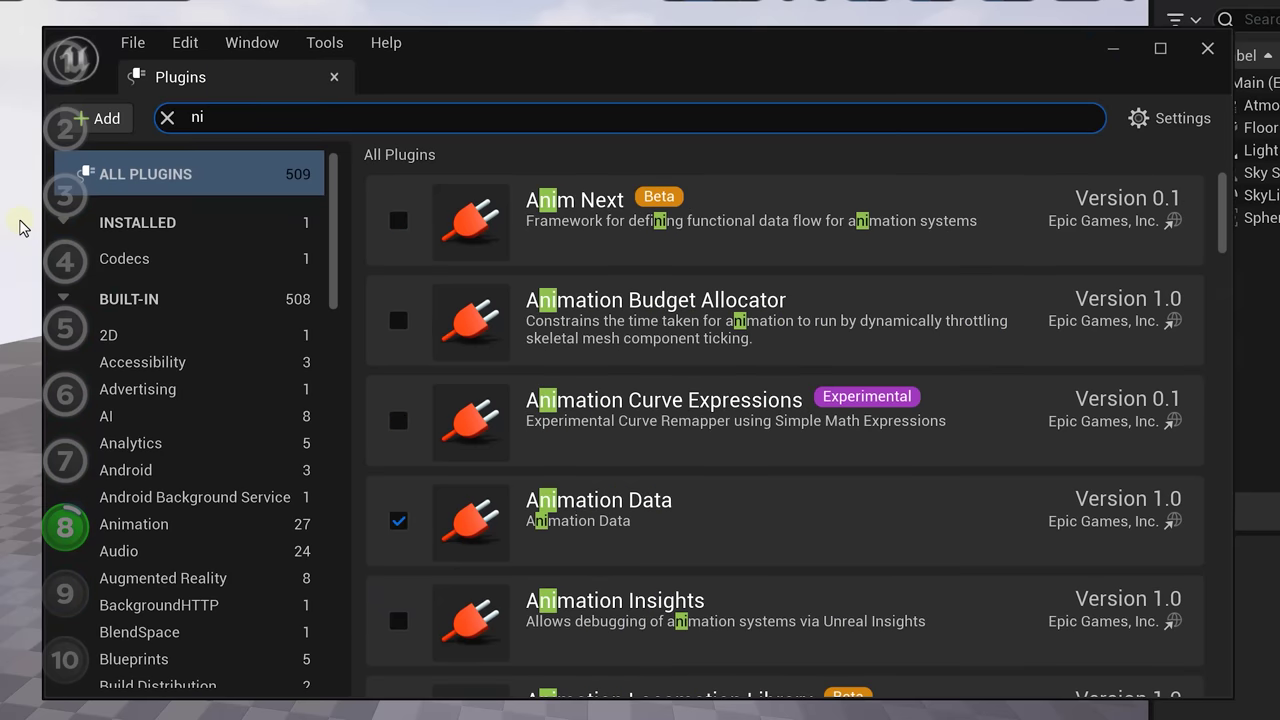
text(aga)
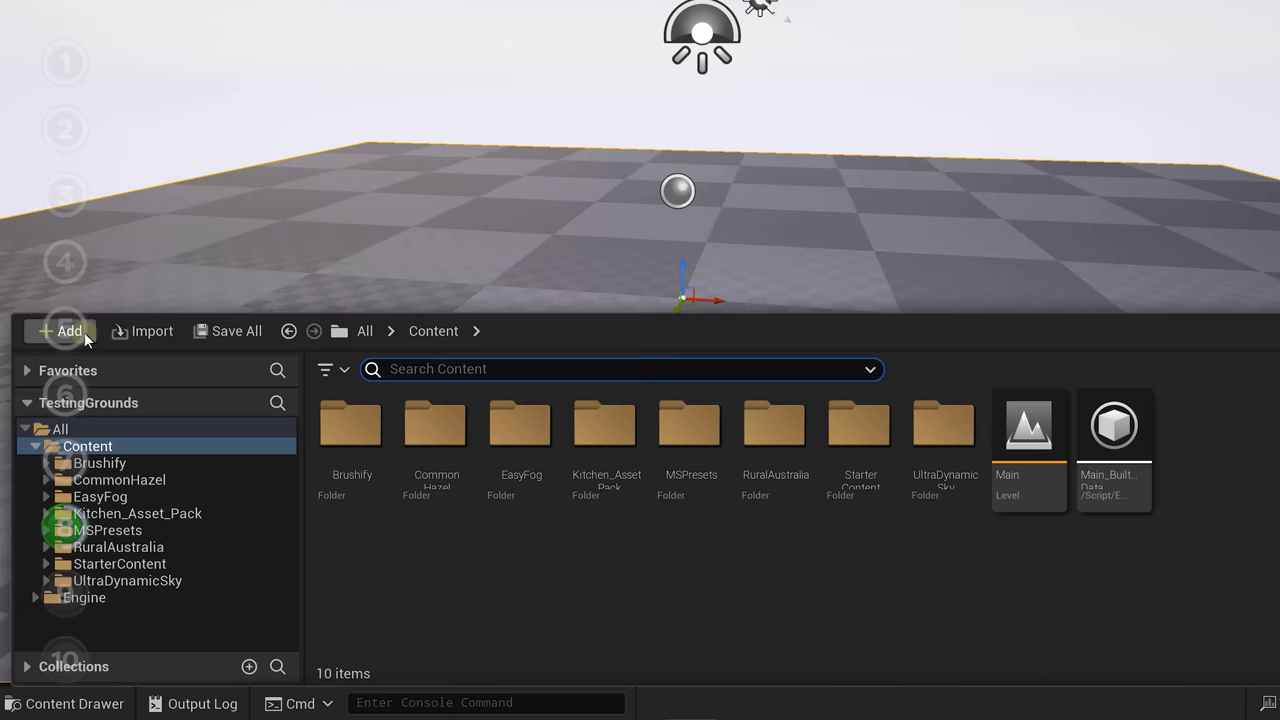
click(84, 332)
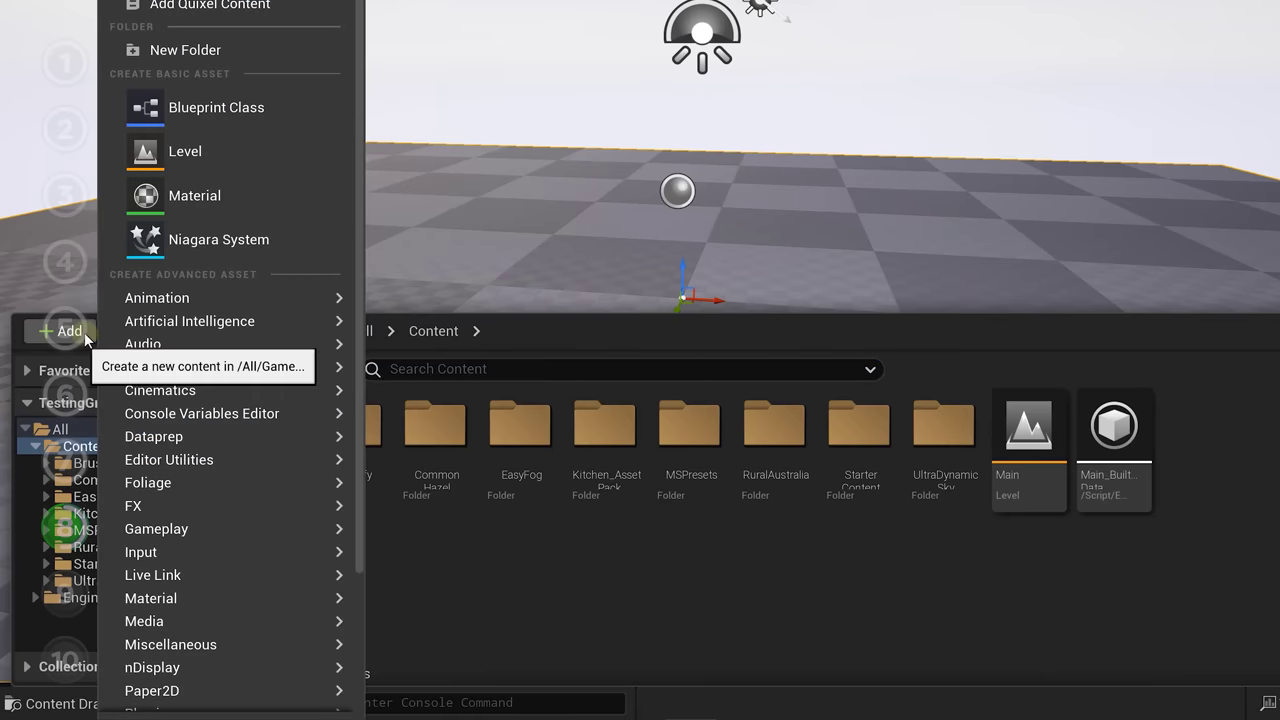
- Create a new Niagara System from the Grid 2D Gas Smoke Fire template
click(286, 242)
click(780, 221)
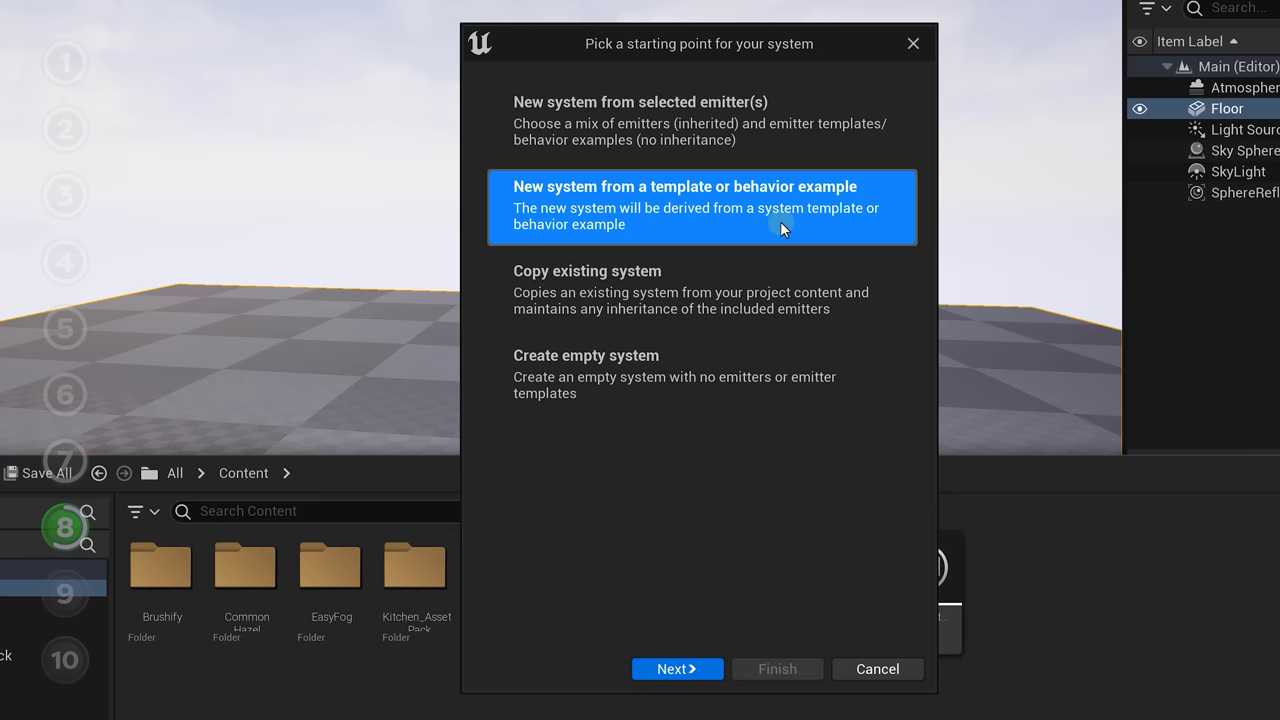
double_click(780, 221)
drag(917, 218, 917, 266)
drag(920, 326, 916, 504)
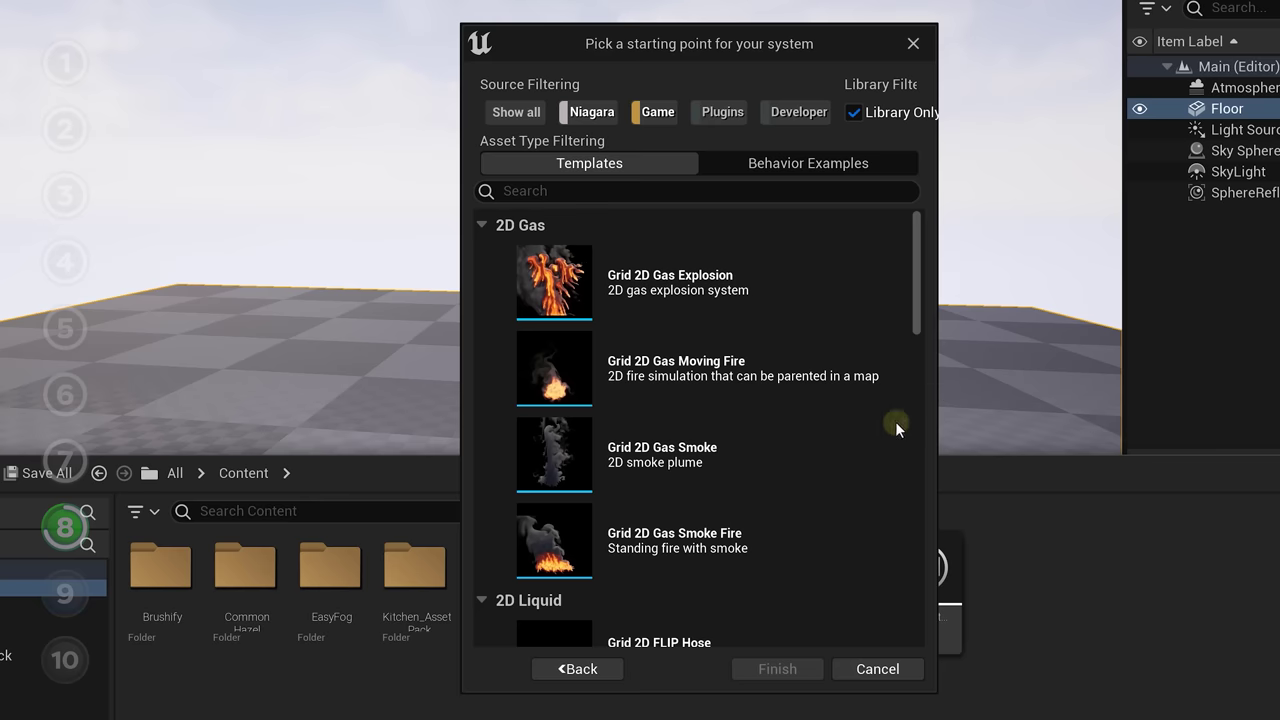
double_click(784, 539)
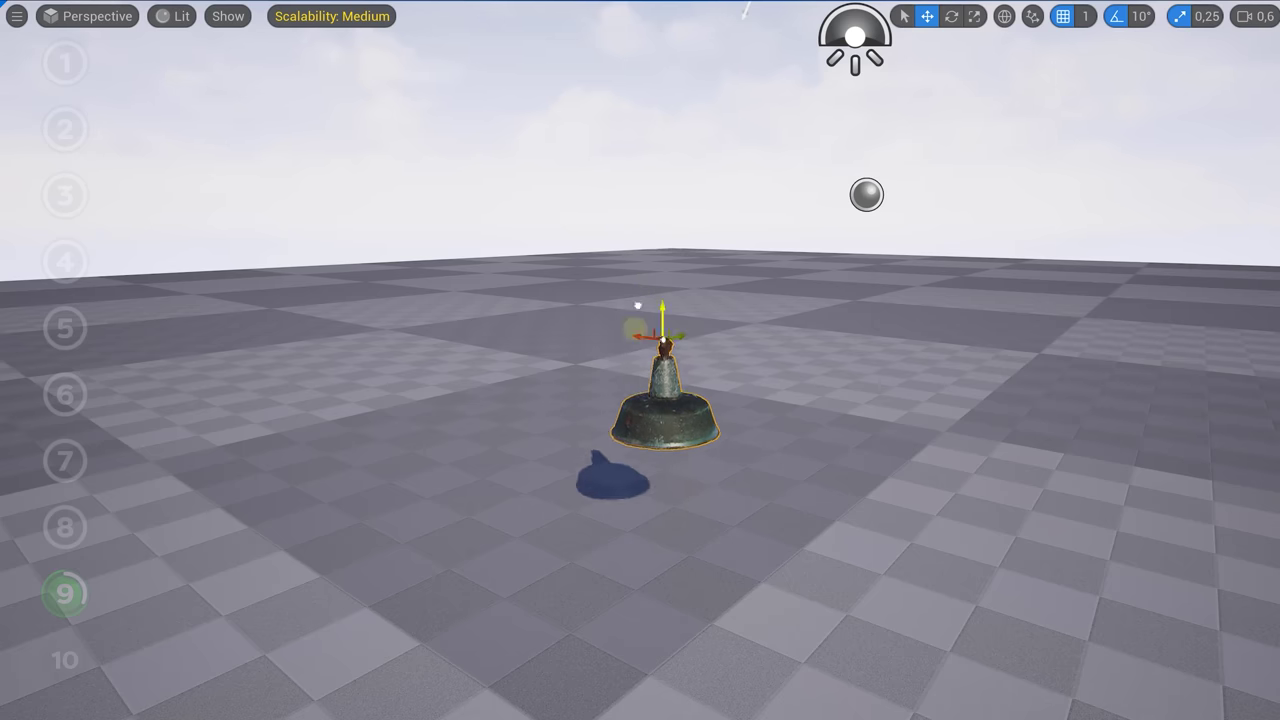
- Add a sphere as the pendant bulb and shift its emissive colour to pink
click(257, 60)
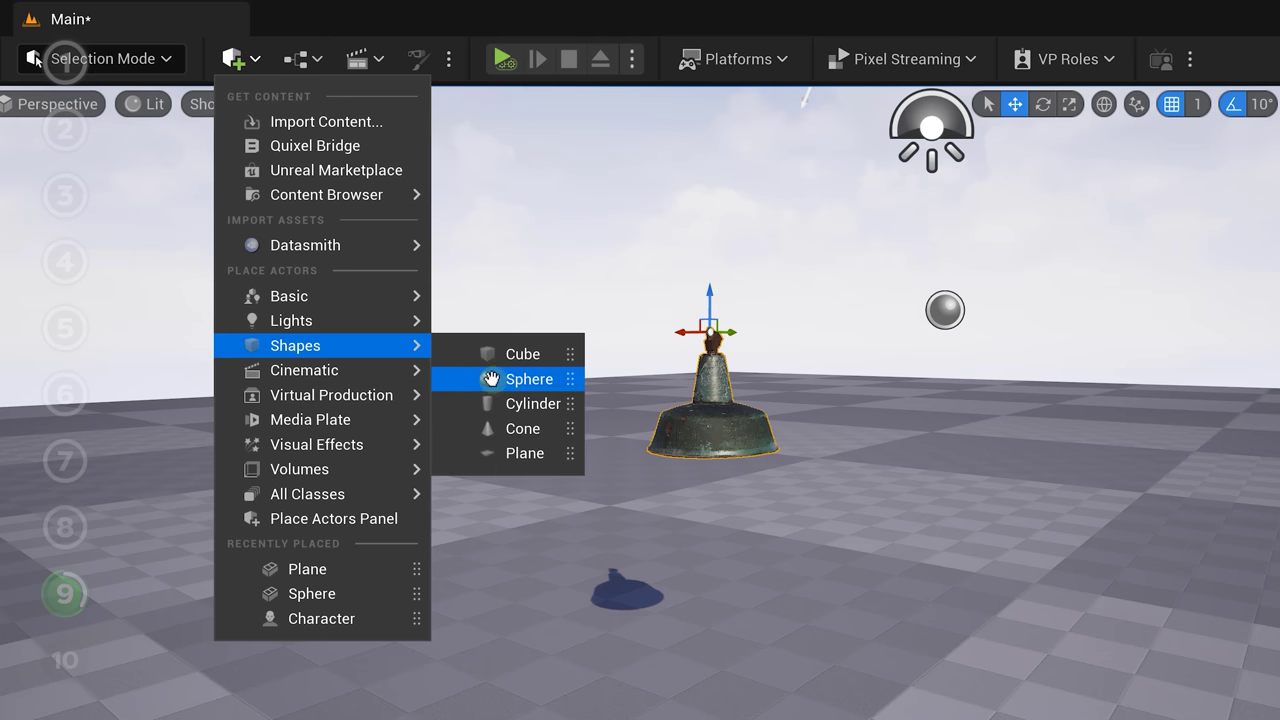
click(490, 378)
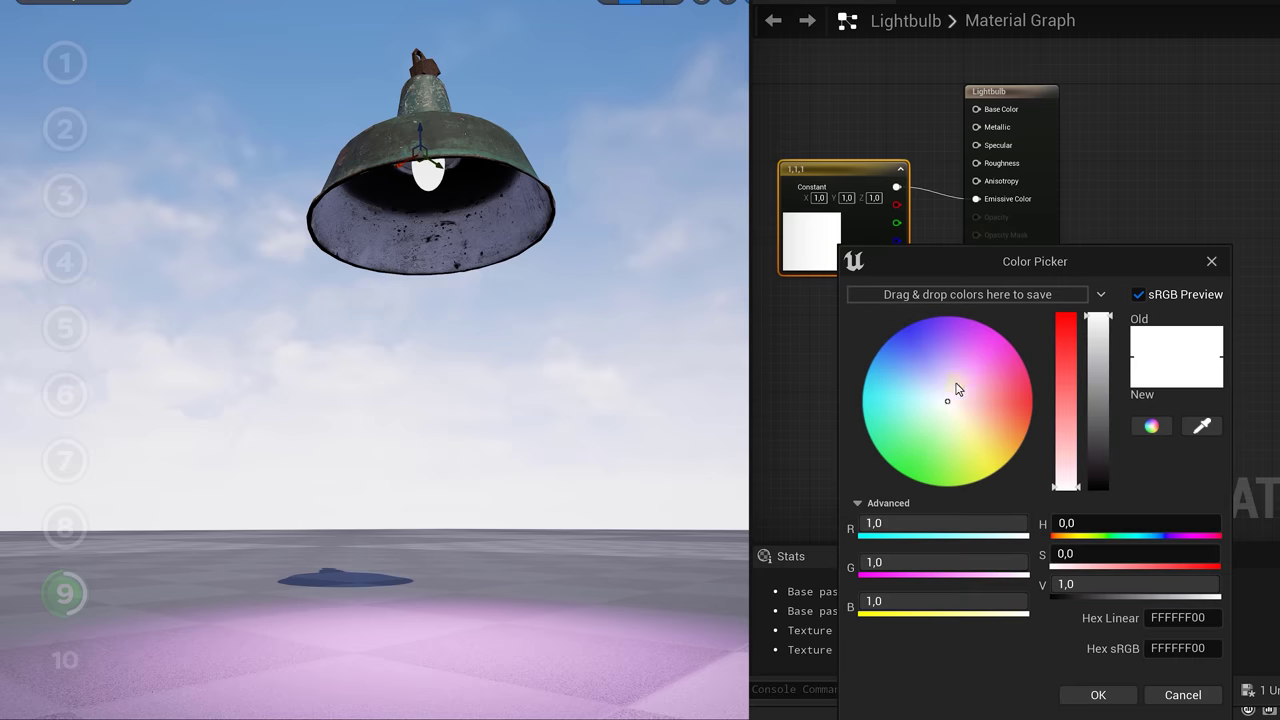
drag(957, 386, 1002, 352)
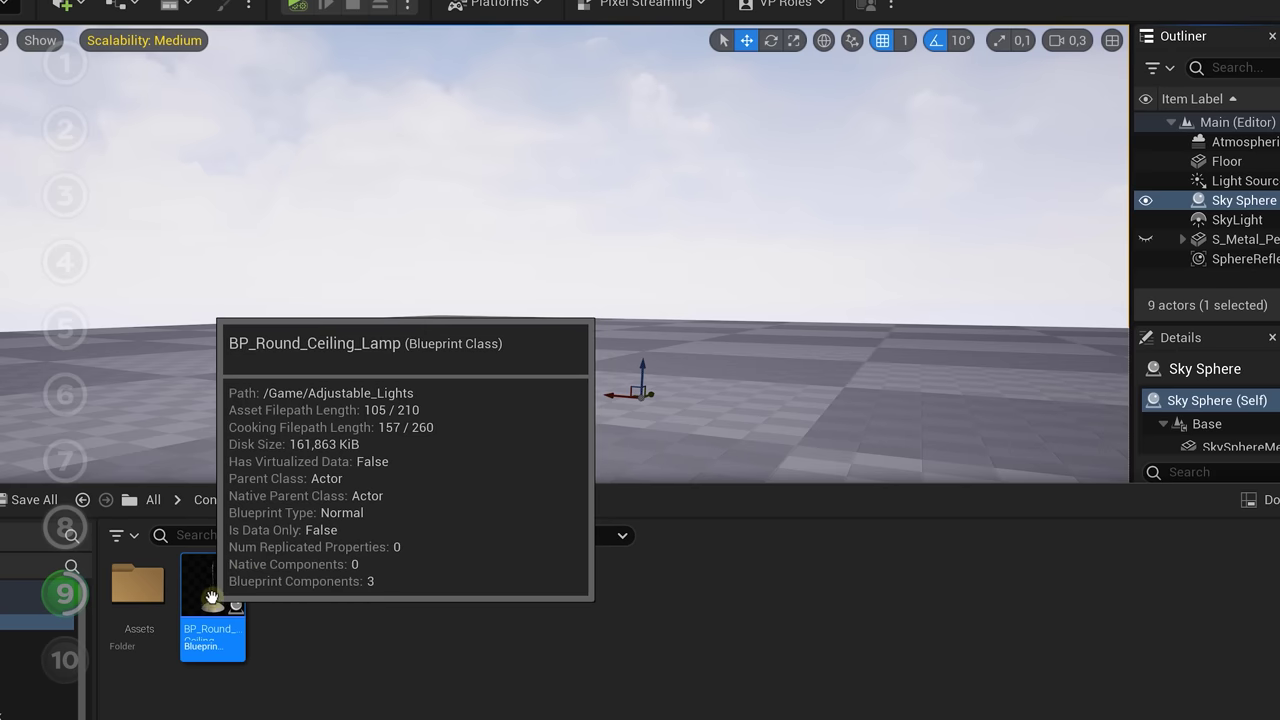
- Place BP_Round_Ceiling_Lamp in the level, adjusting its light intensity and setting its light colour green
drag(209, 608, 485, 487)
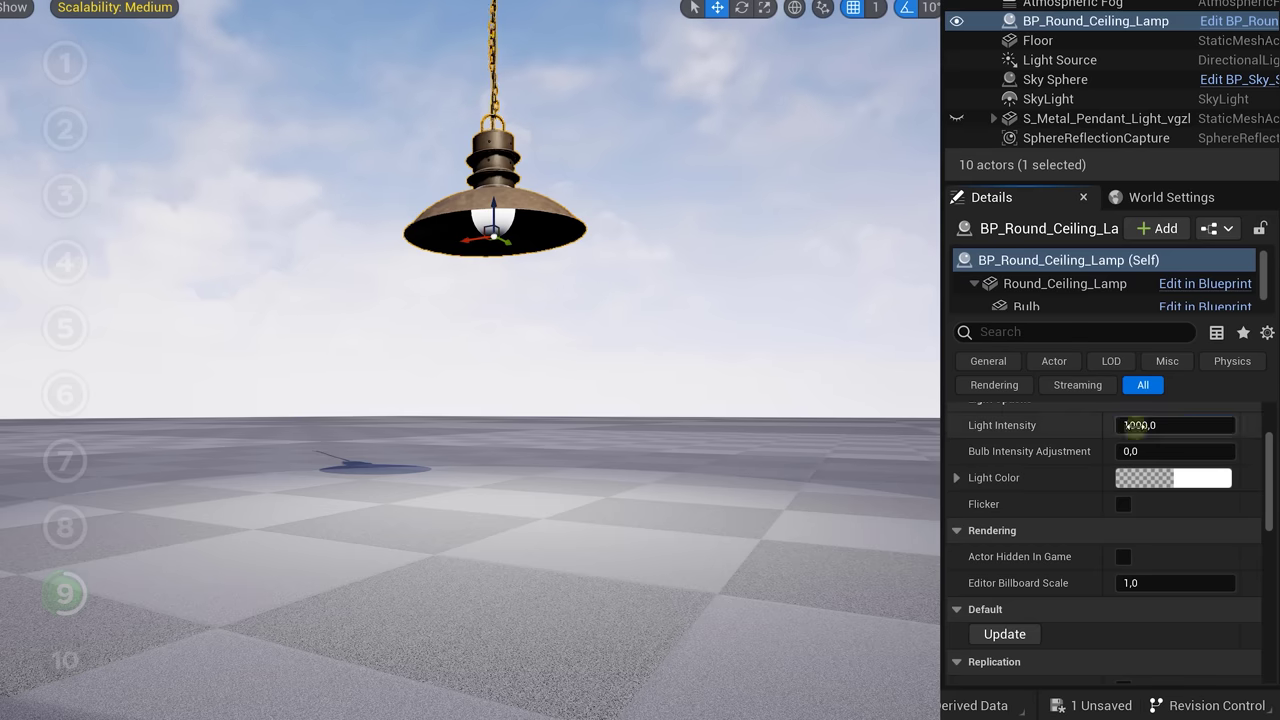
mouse_move(1175, 425)
mouse_down()
mouse_move(1200, 425)
mouse_move(1160, 425)
mouse_up()
click(1120, 477)
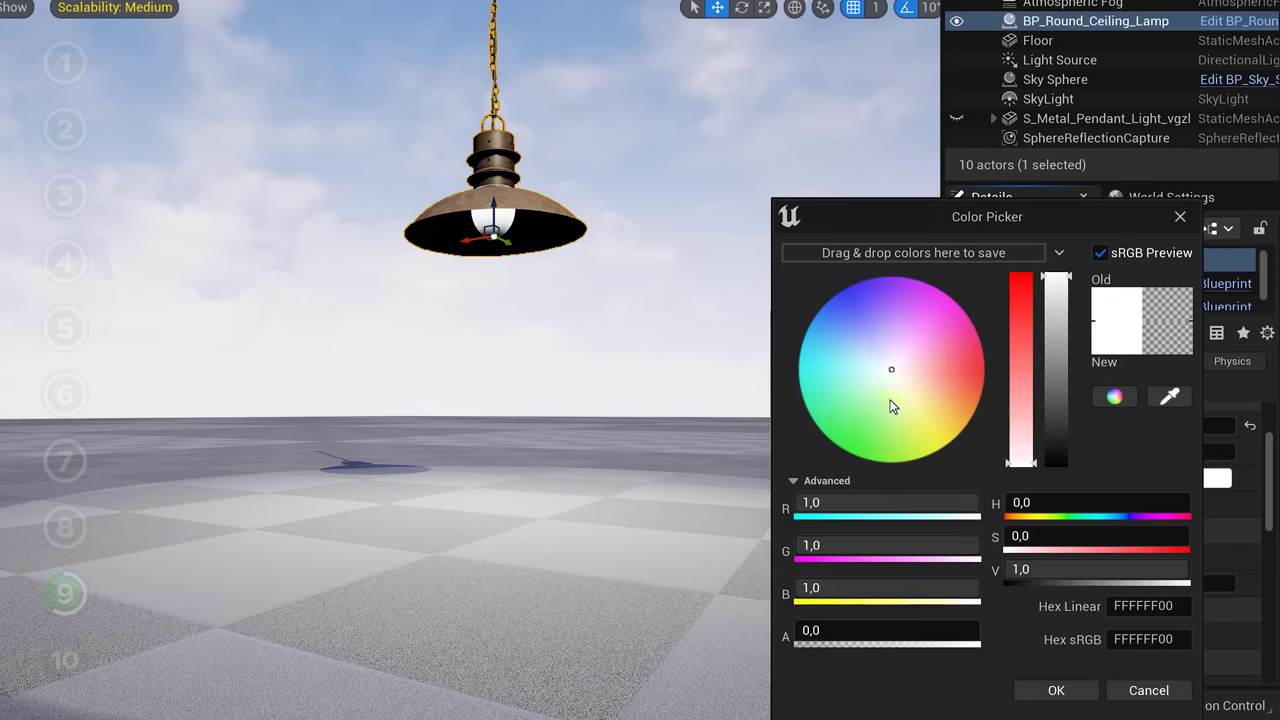
click(836, 430)
click(1050, 694)
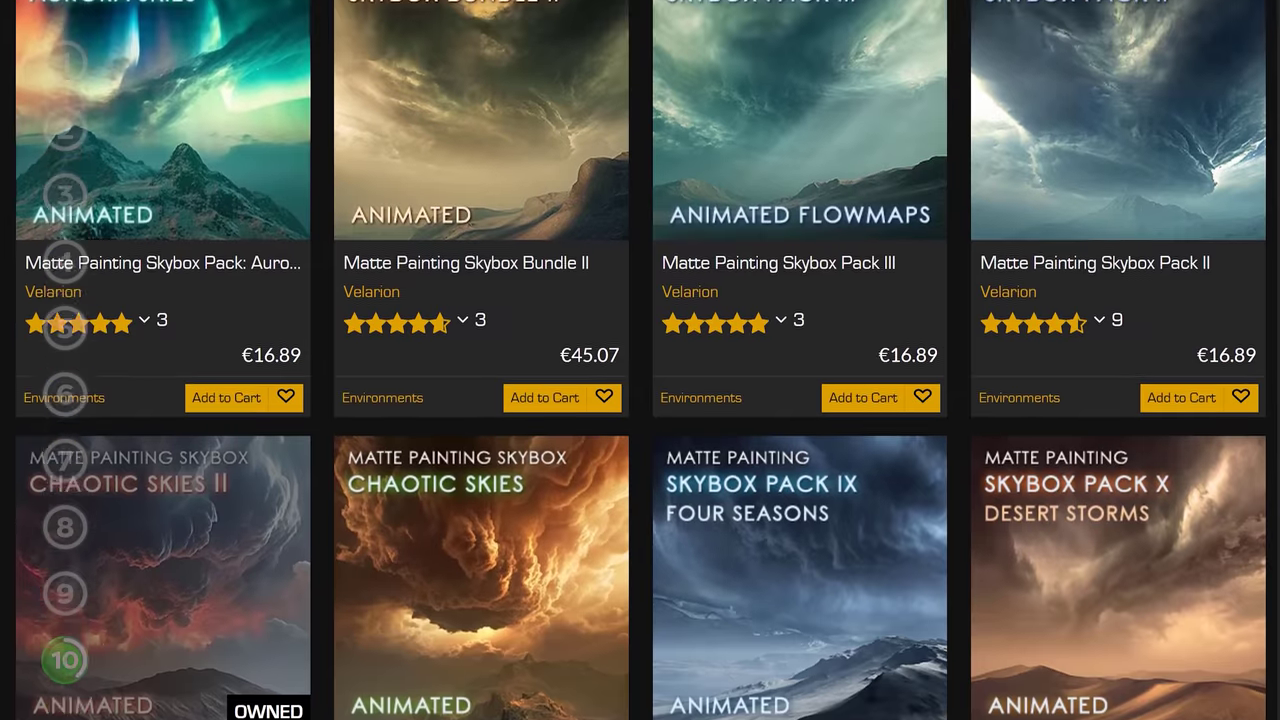
- Set SM_Skybox_Mesh's Element 0 material to MI_Flowmap_Inst_03
scroll(640, 360, down, 10)
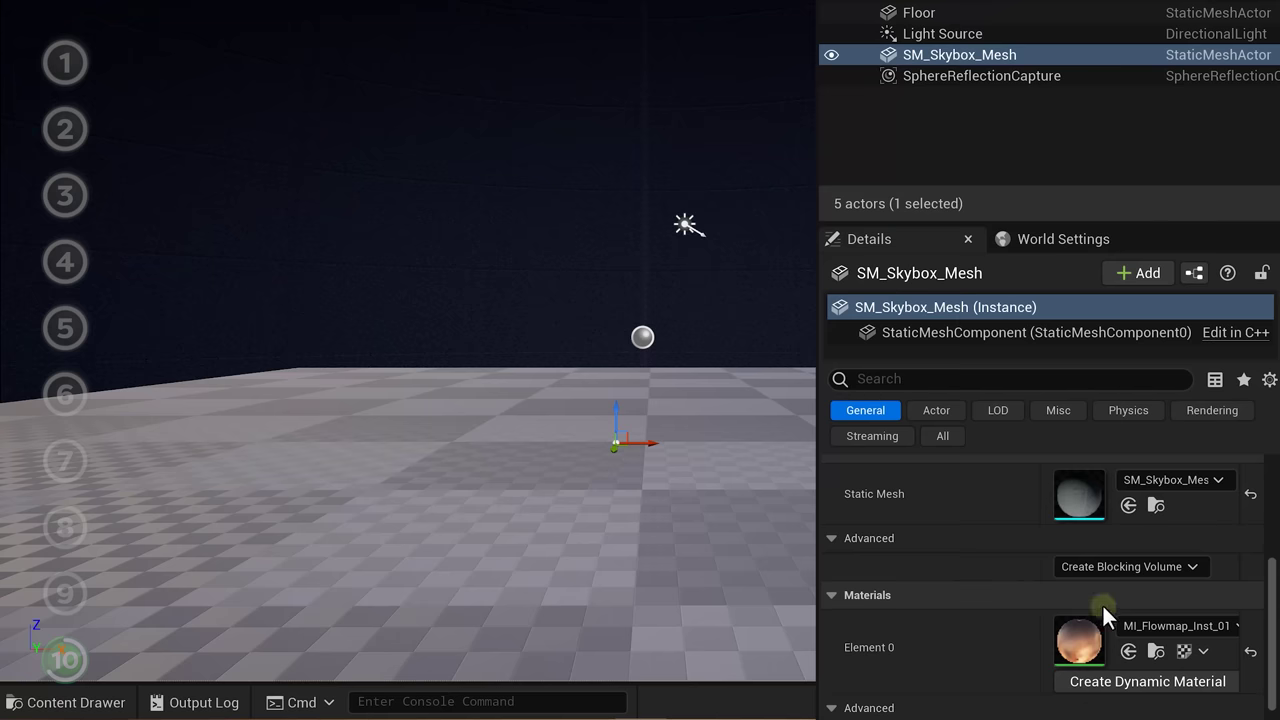
click(1224, 622)
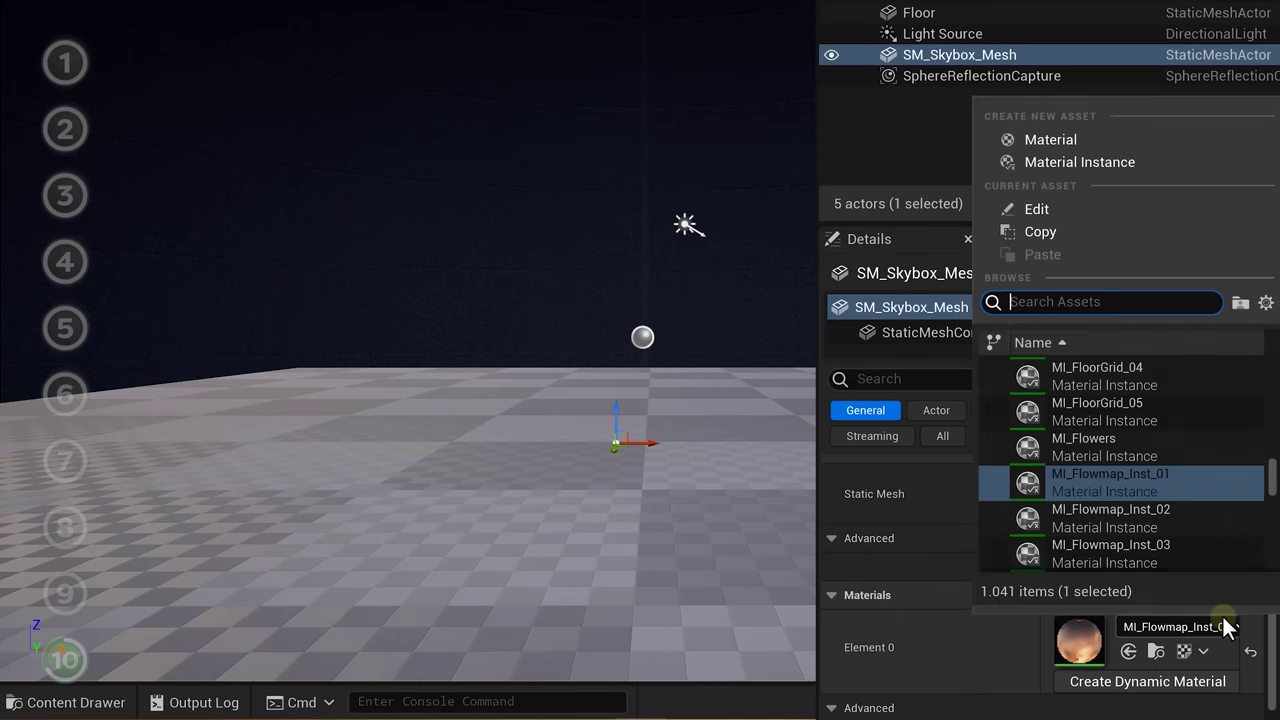
click(1175, 545)
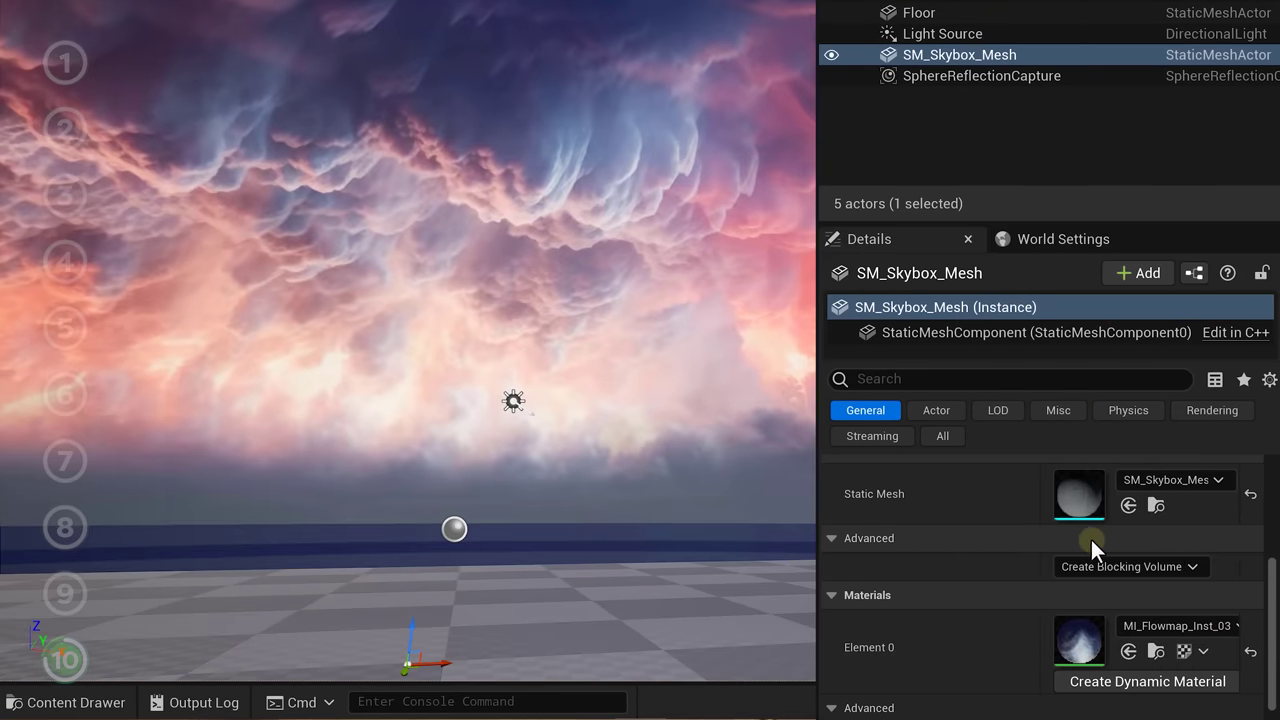